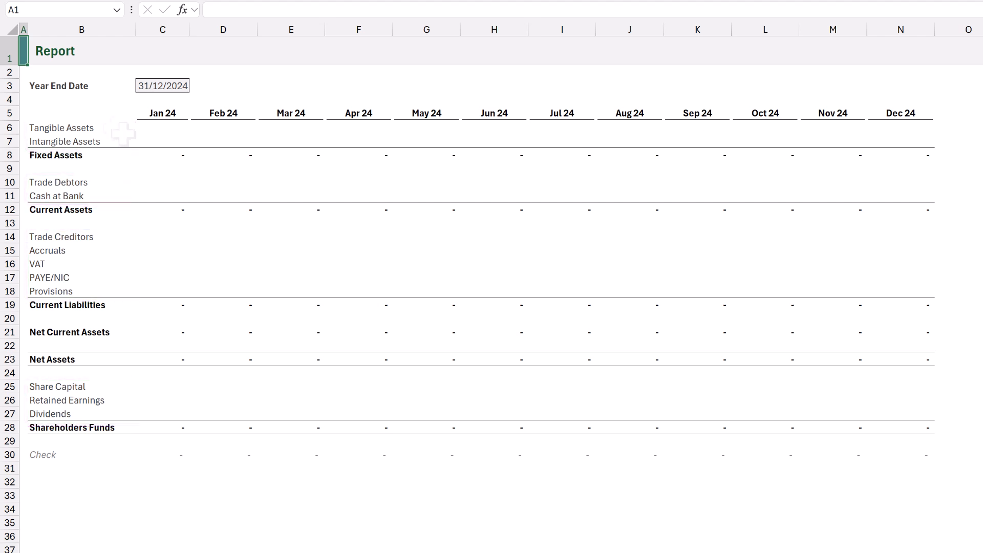
Step: Inspect the formulas behind the January Fixed Assets total and the December and November date headings
left_click(162, 151)
key("F2")
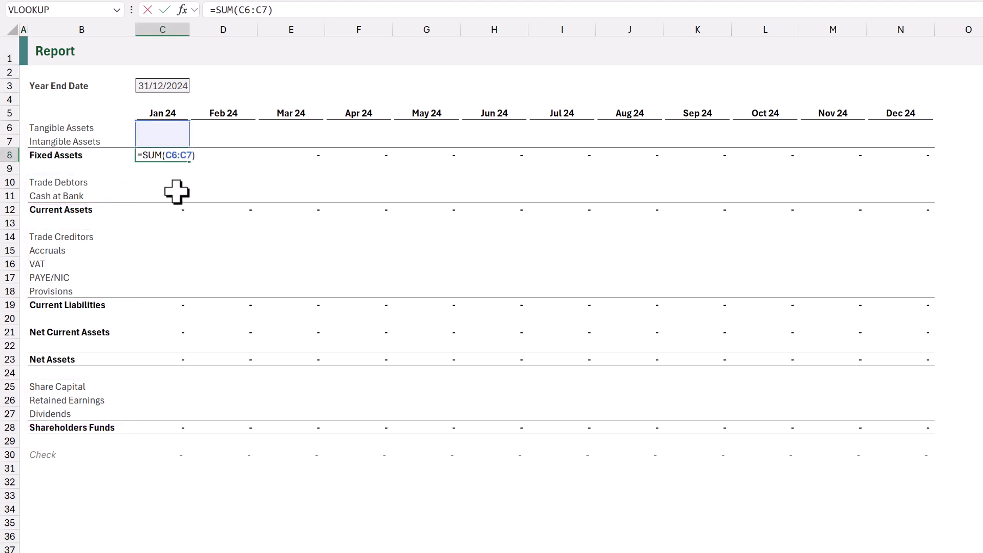
key("Escape")
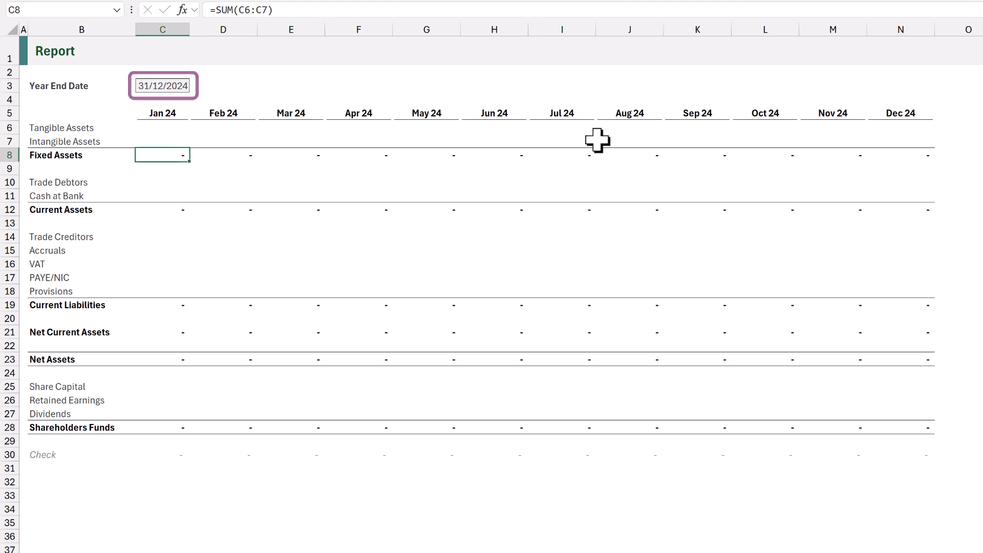
left_click(884, 111)
key("F2")
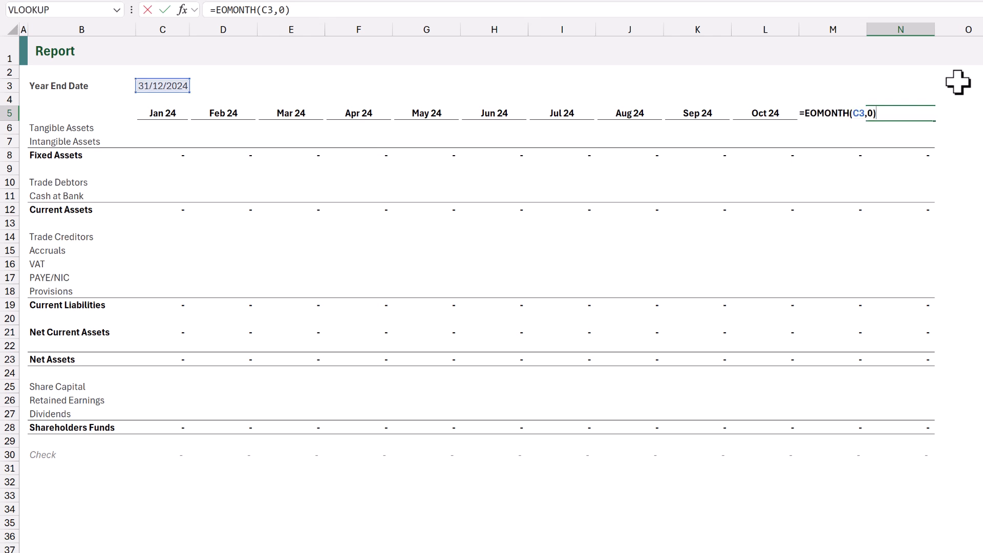
key("Escape")
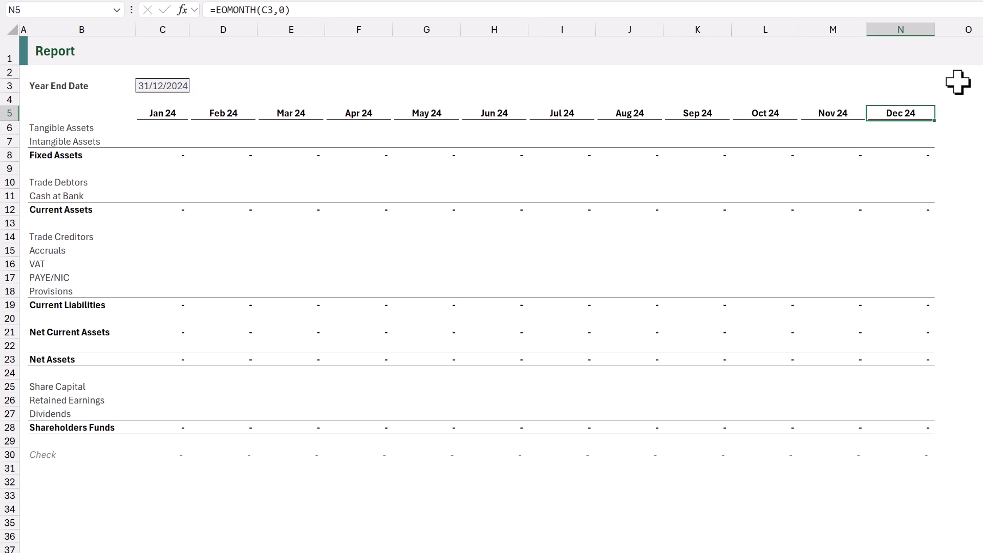
left_click(841, 108)
key("F2")
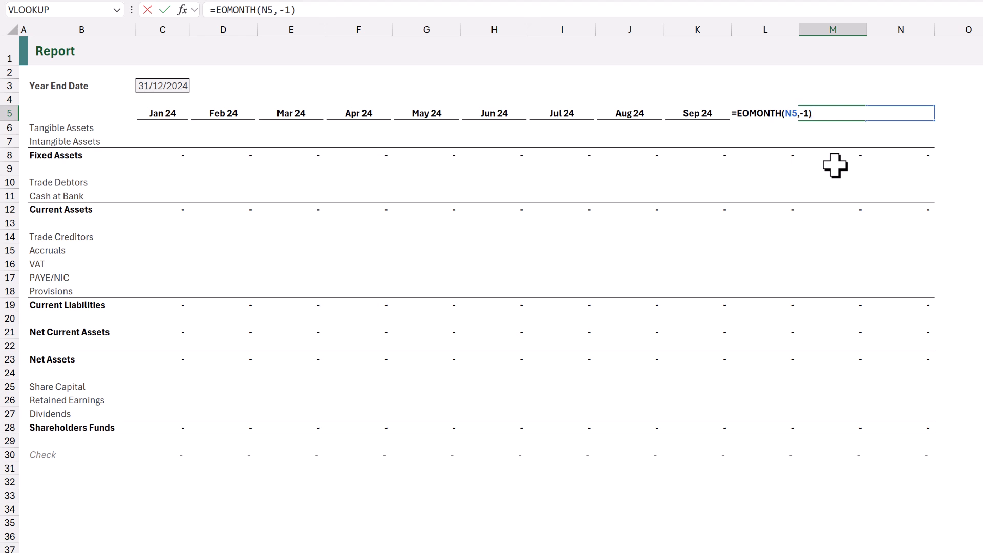
key("Escape")
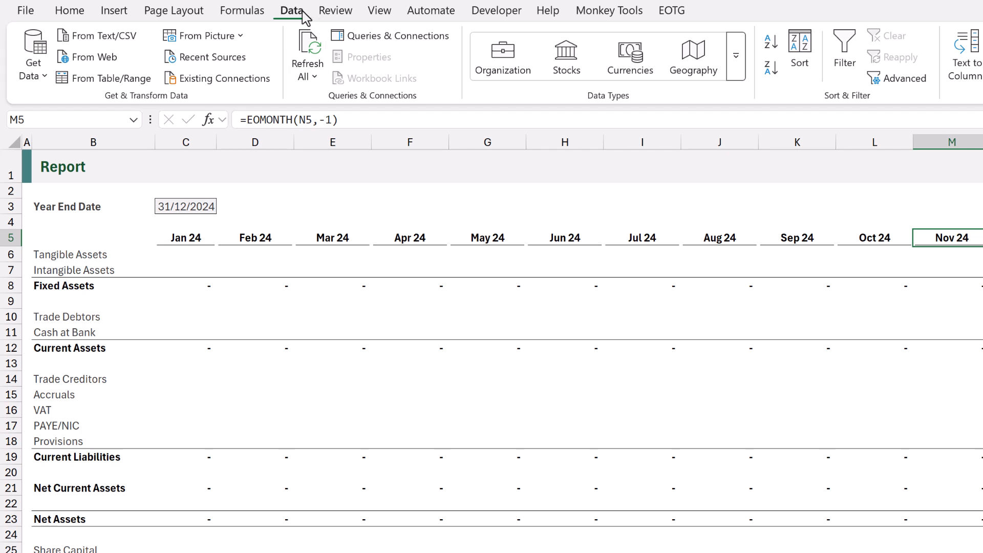
Step: Get data from the Trial Balances folder inside the Data folder and open its file list for transformation in Power Query
left_click(32, 72)
mouse_move(66, 103)
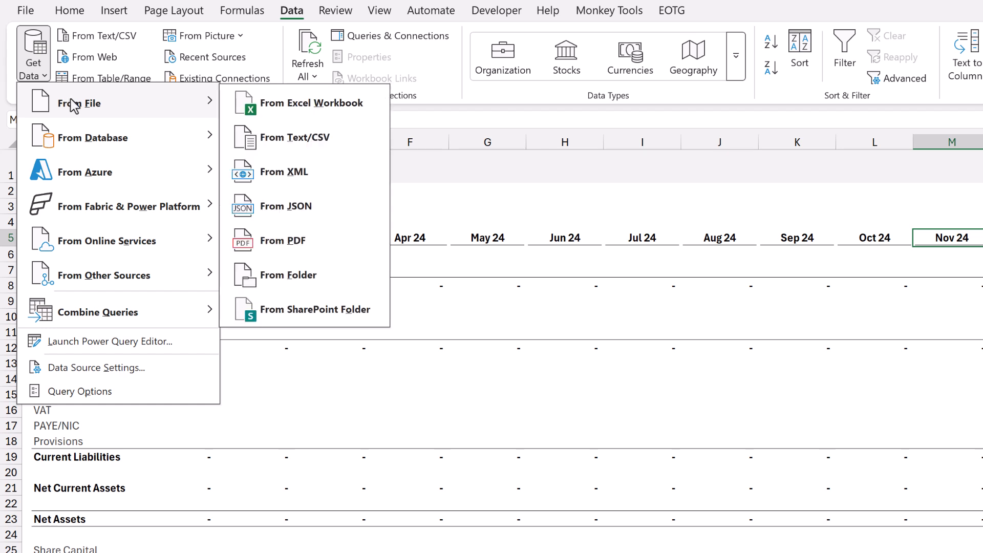
left_click(299, 280)
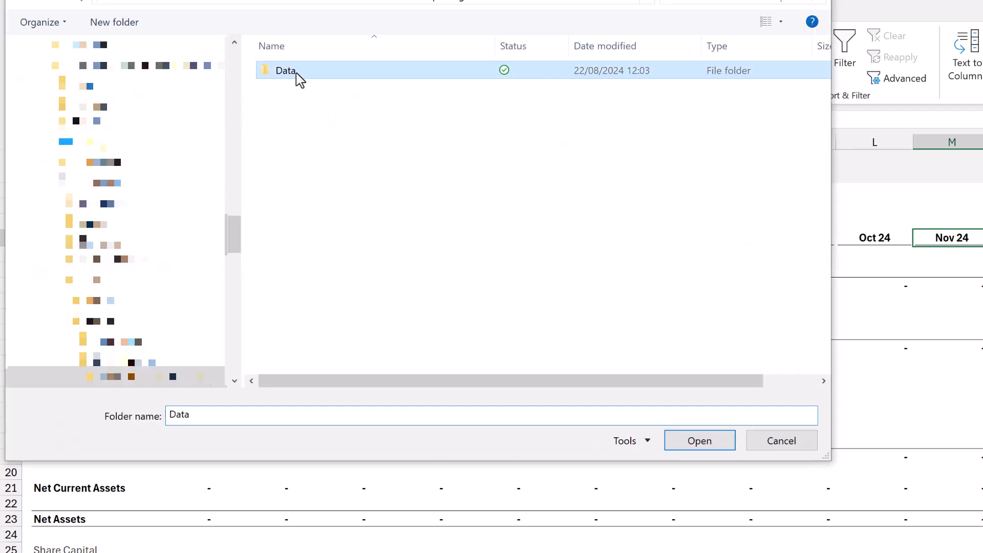
double_click(295, 71)
left_click(305, 91)
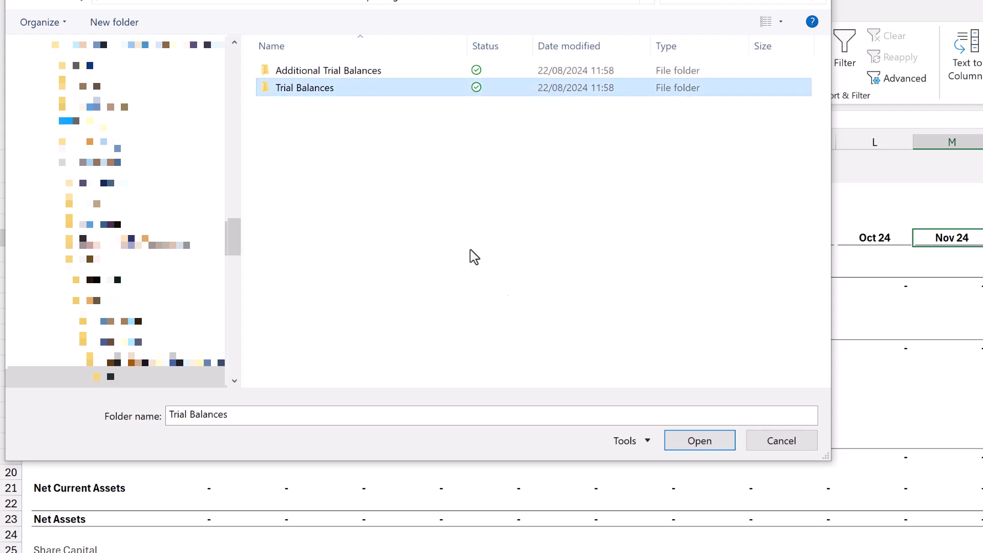
left_click(696, 443)
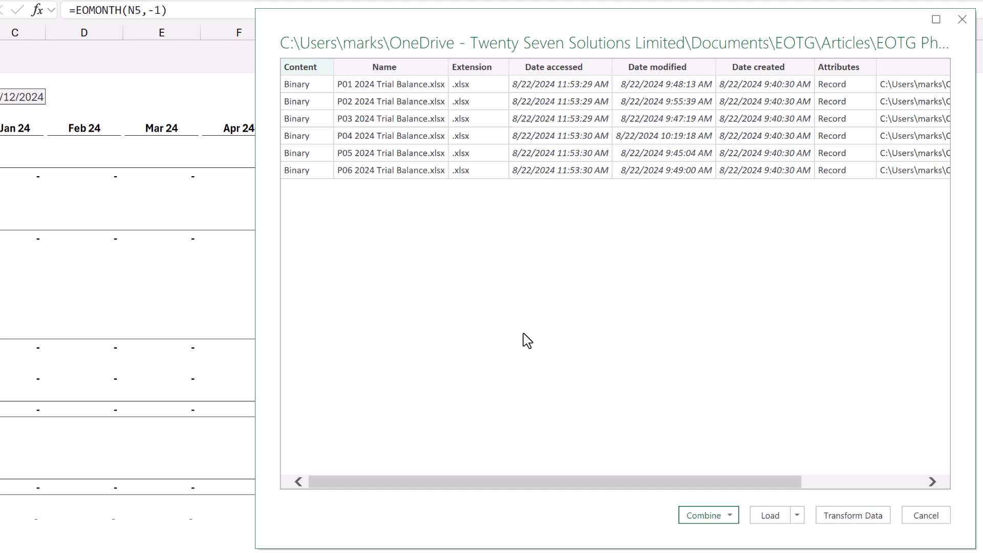
left_click(841, 512)
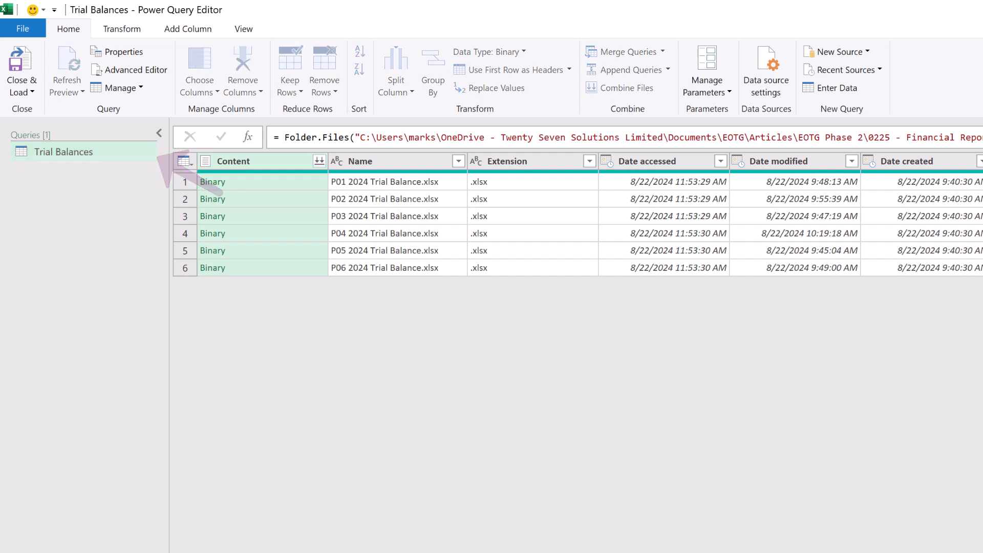
Step: Rename the query as TB and combine the folder's files, using the first file as sample and its TB sheet
left_click_drag(851, 206, 766, 213)
type("TB")
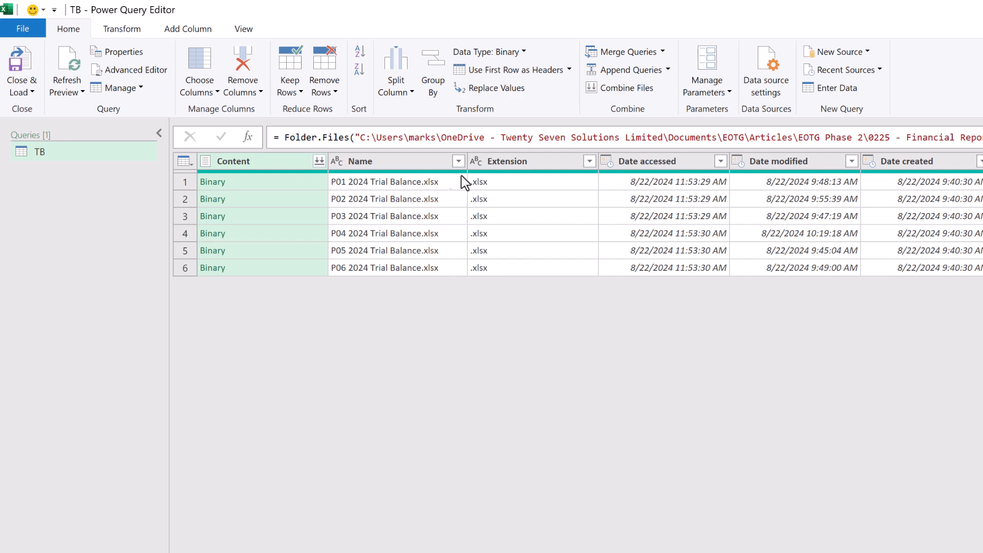
left_click(319, 161)
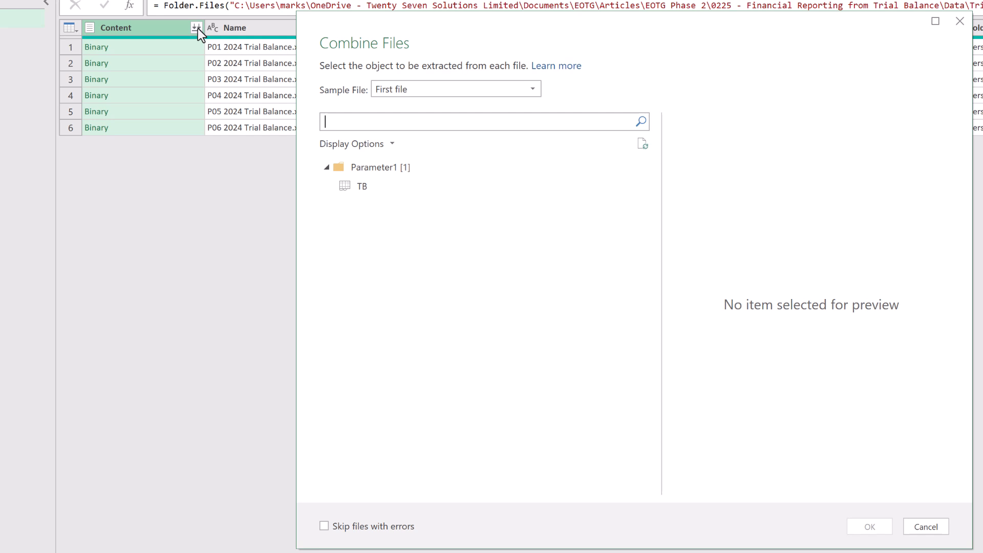
left_click(361, 194)
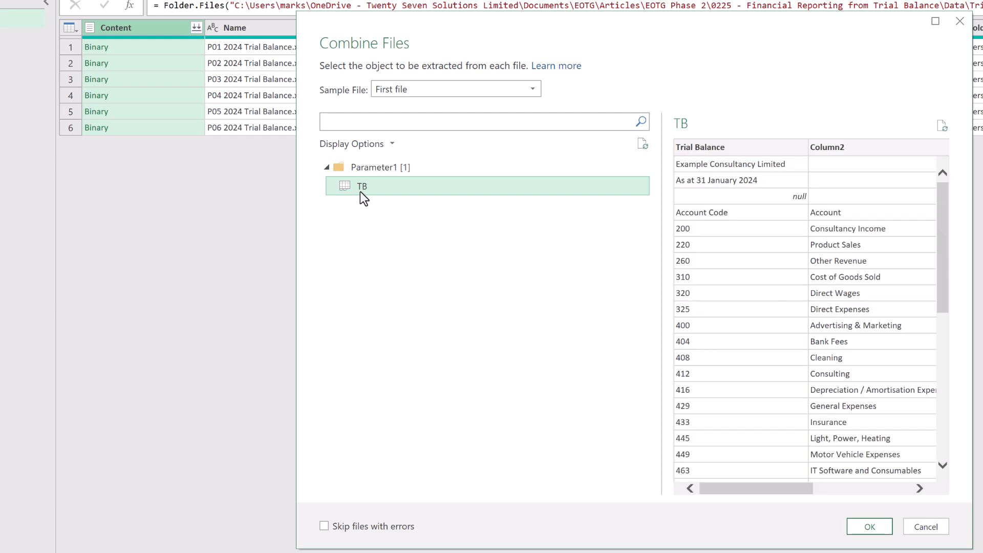
left_click(869, 527)
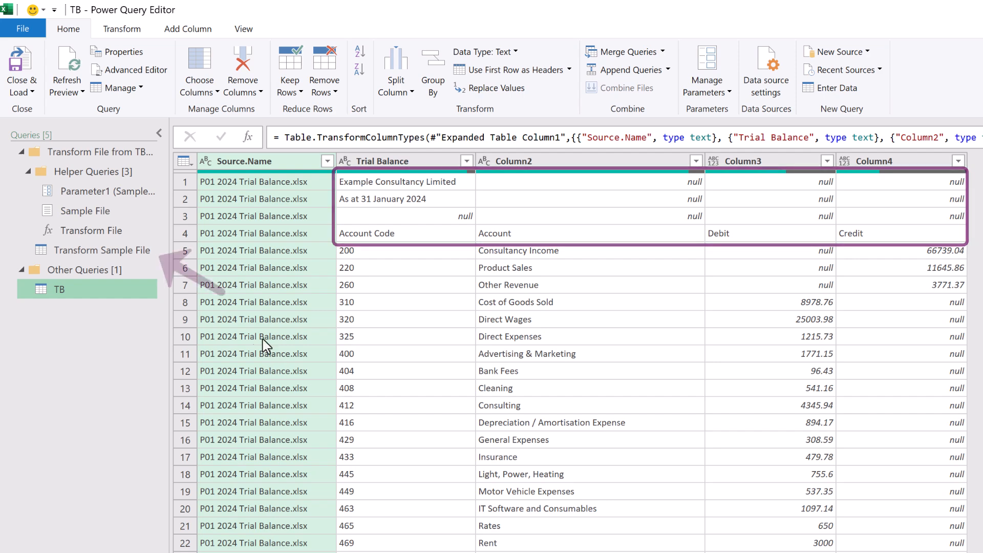
Step: In the Transform Sample File query, delete the Promoted Headers step and remove the top 4 rows
left_click(141, 251)
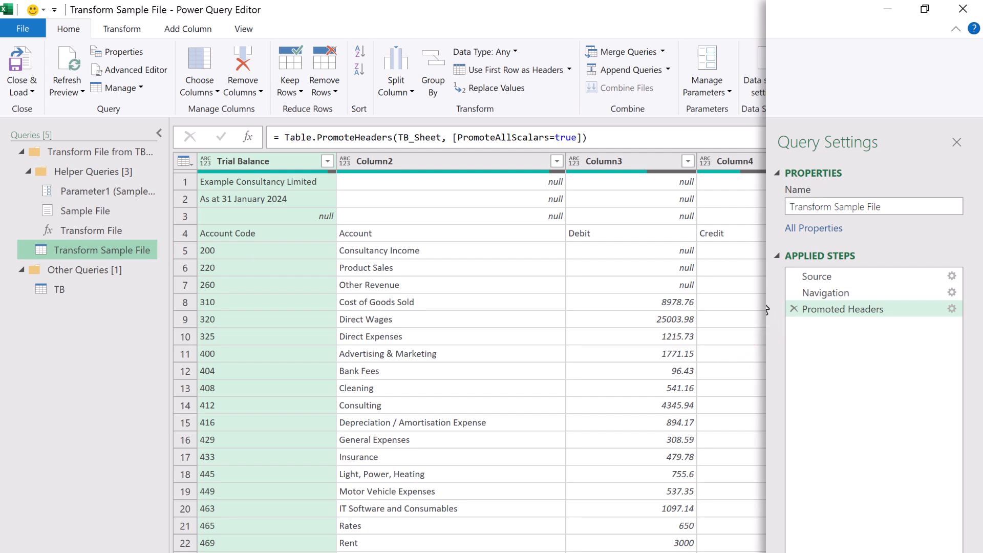
left_click(793, 309)
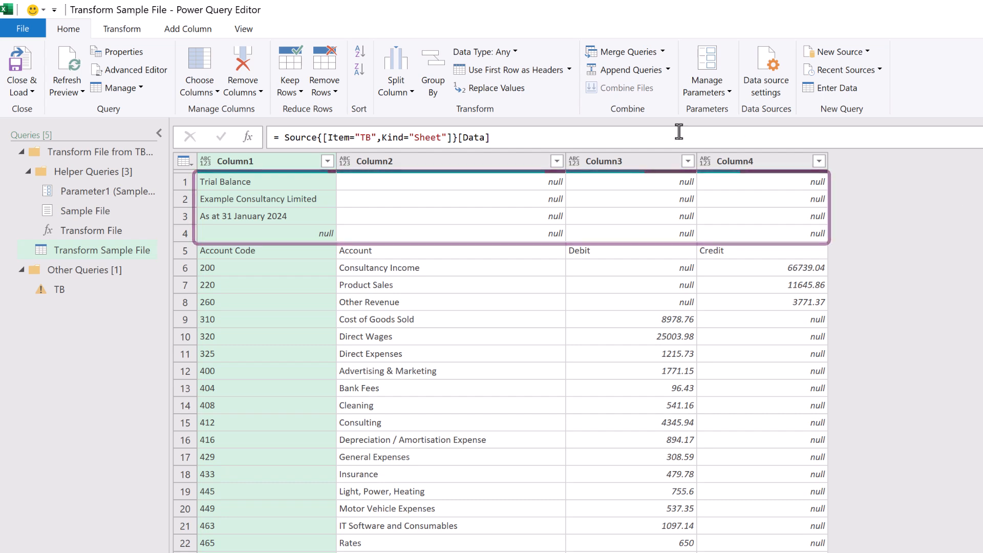
left_click(325, 86)
left_click(352, 109)
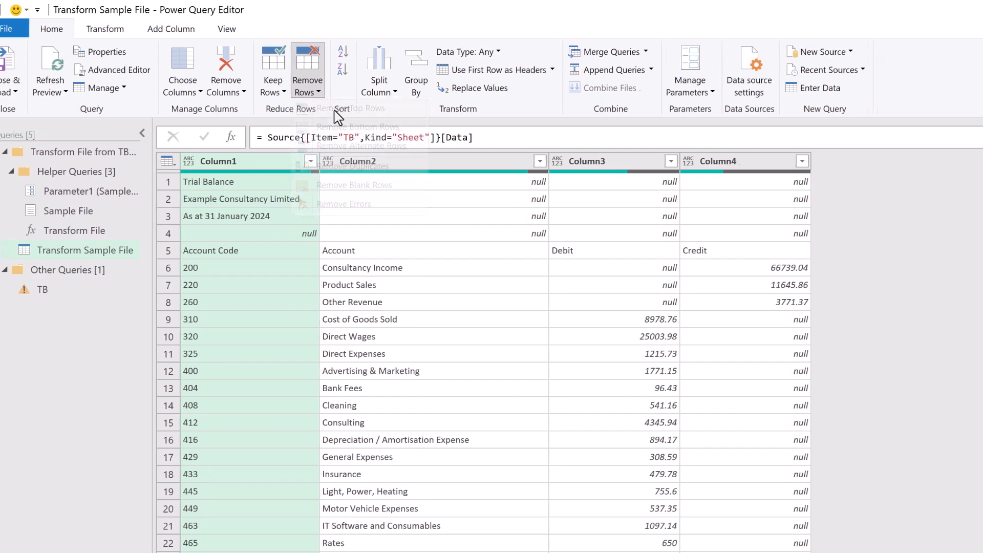
type("4")
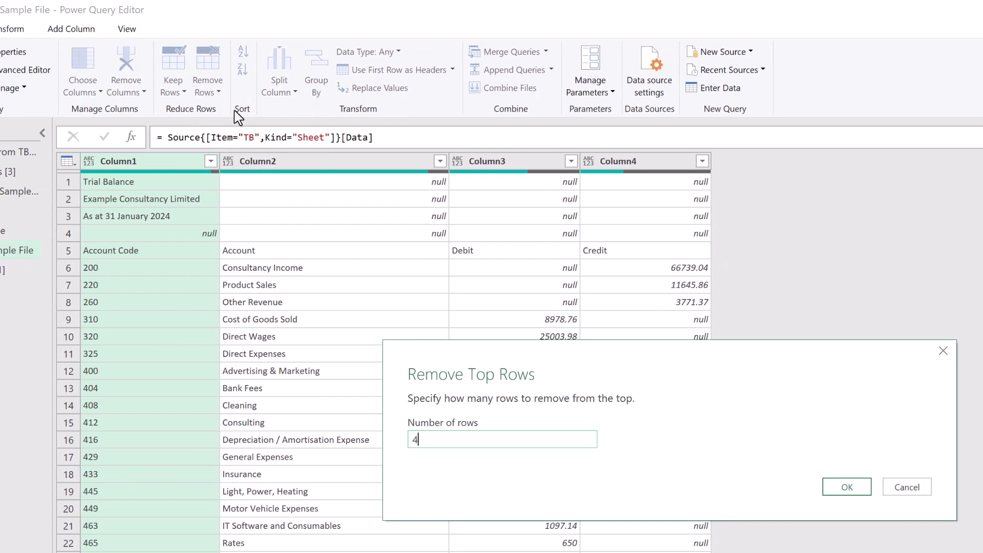
left_click(838, 491)
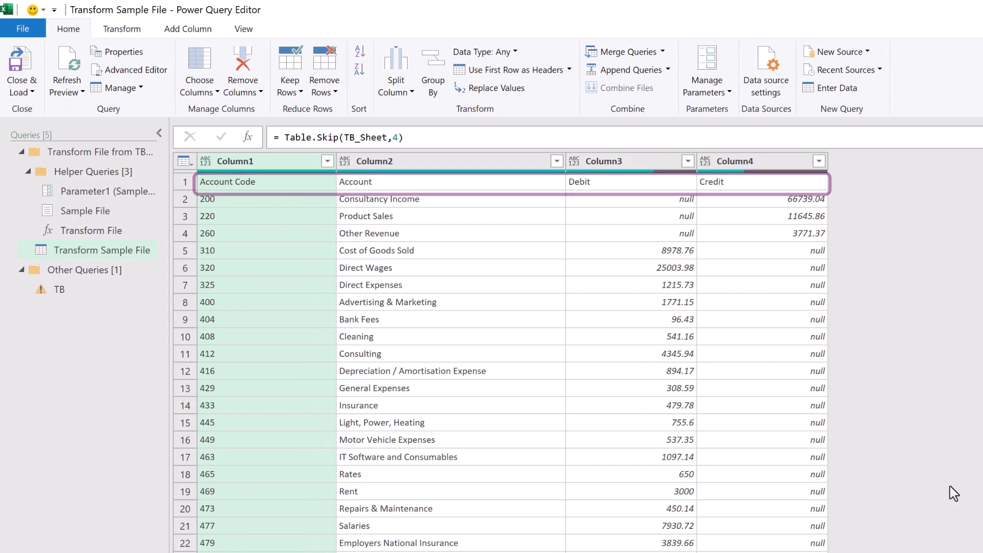
Step: Use the first row as headers in Transform Sample File and delete the automatic Changed Type step
left_click(526, 76)
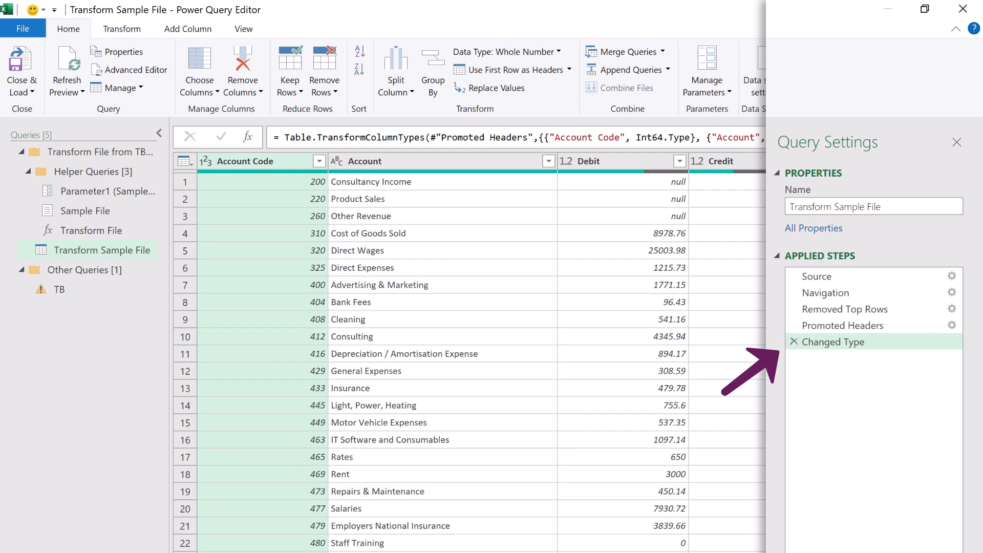
left_click(792, 344)
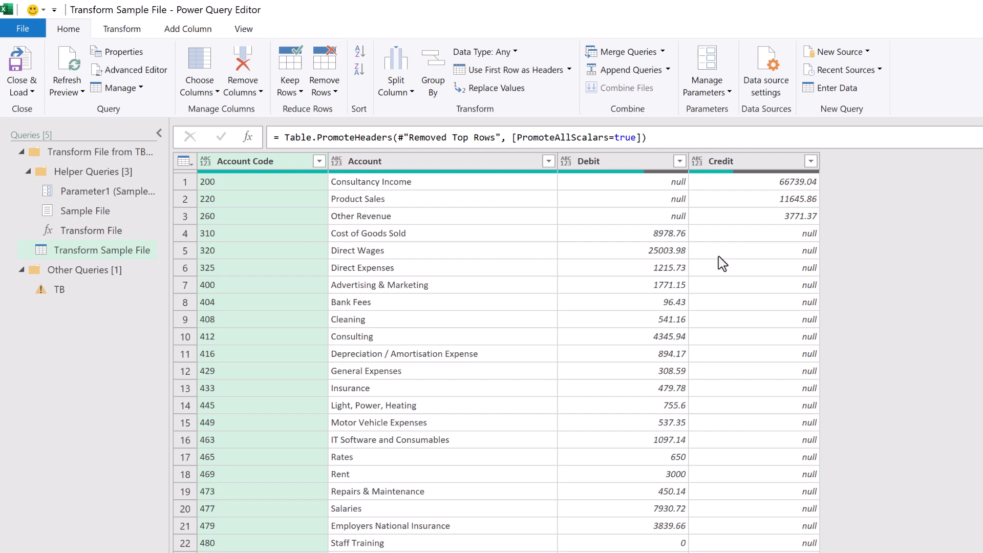
Step: Replace null values with 0 in the Debit and Credit columns
left_click(613, 163)
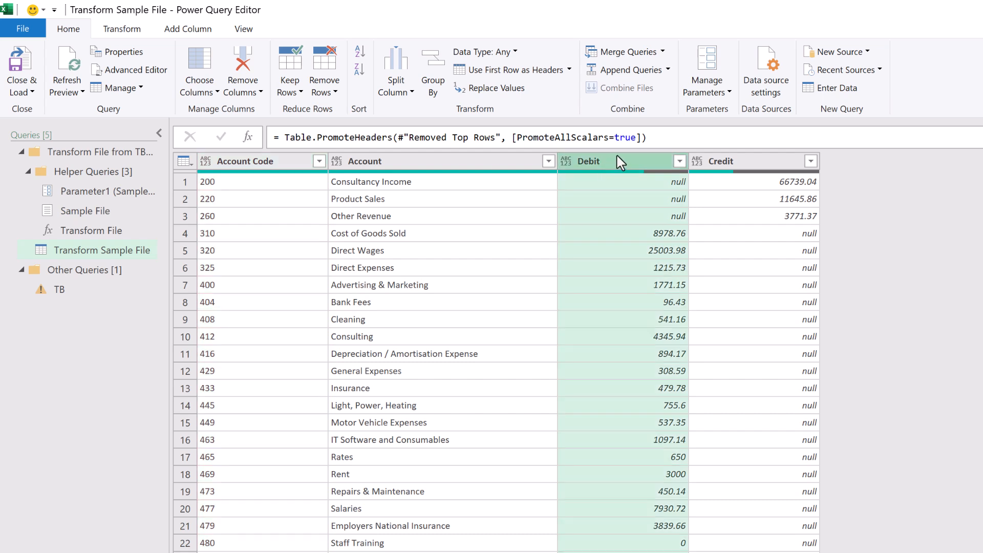
left_click(725, 164, "ctrl")
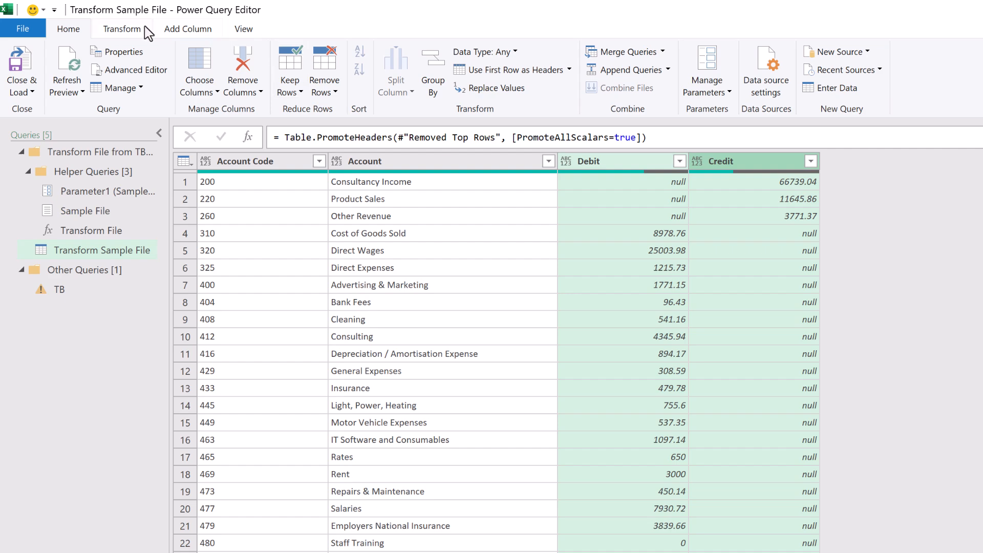
left_click(125, 32)
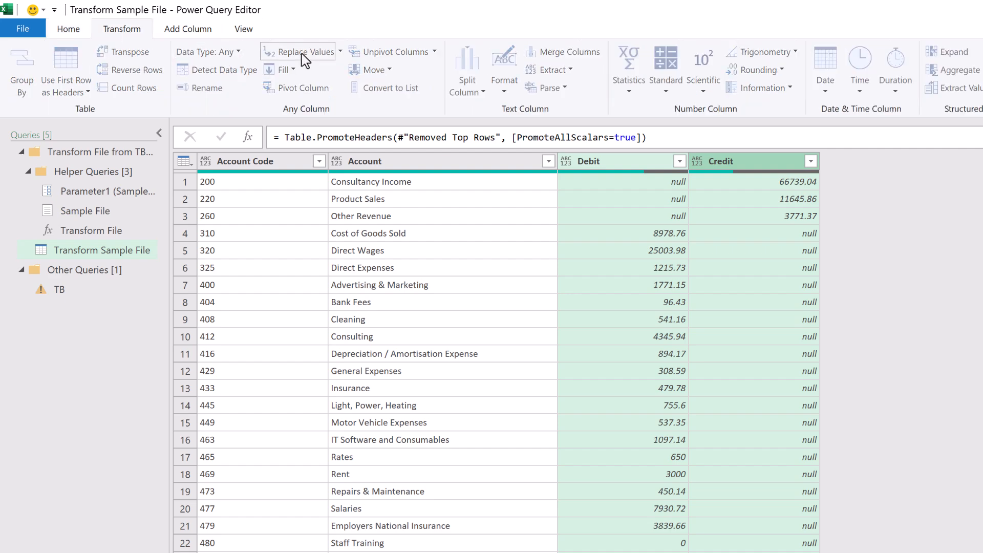
left_click(299, 53)
type("null")
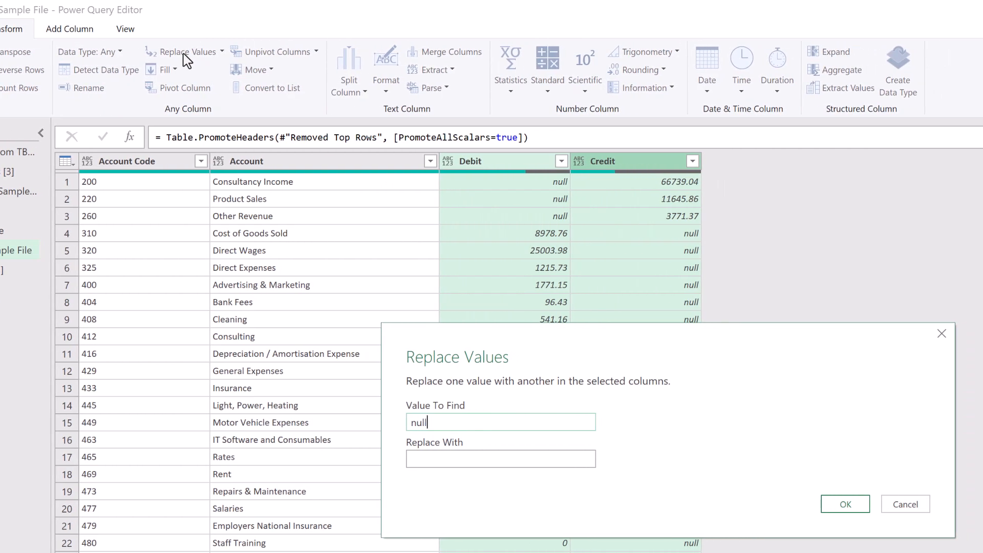
key("Tab")
type("0")
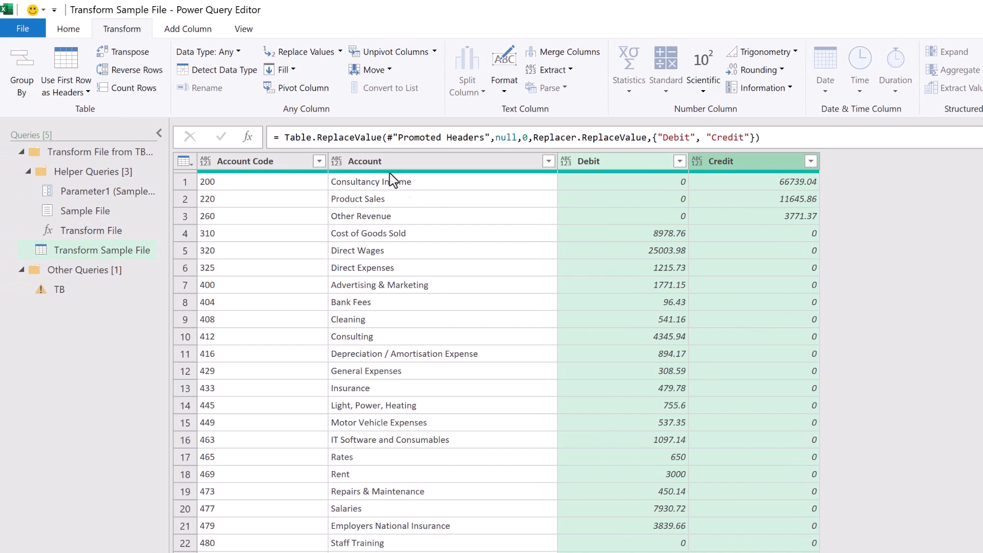
Step: Add a custom column named Value with the formula [Debit]-[Credit]
left_click(181, 31)
left_click(78, 69)
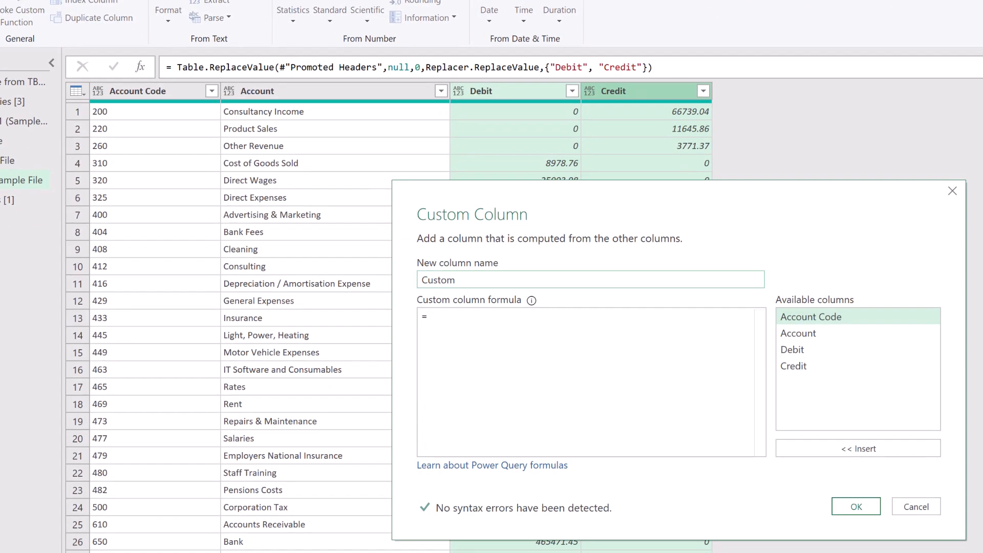
key("BackSpace")
key("BackSpace")
key("BackSpace")
key("BackSpace")
key("BackSpace")
key("BackSpace")
type("Value")
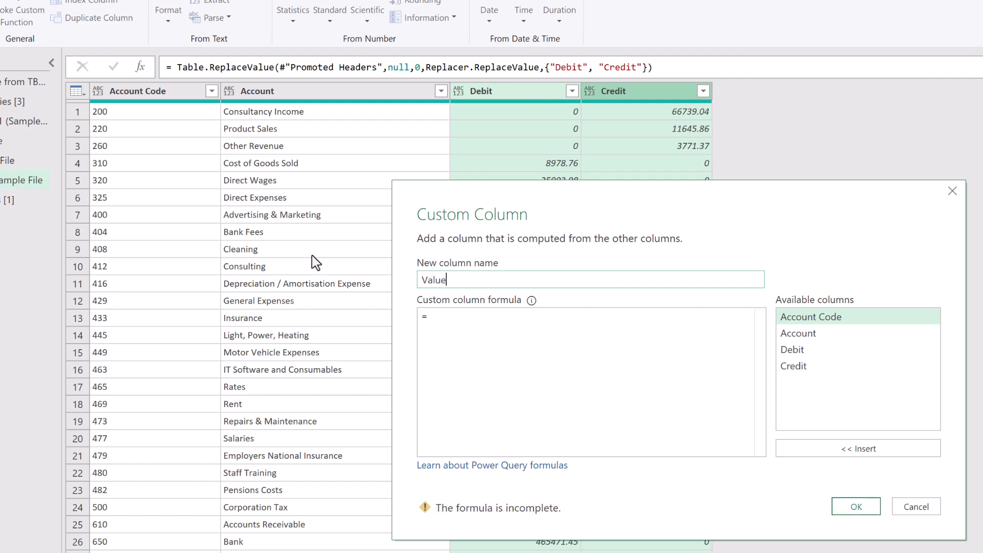
left_click(453, 314)
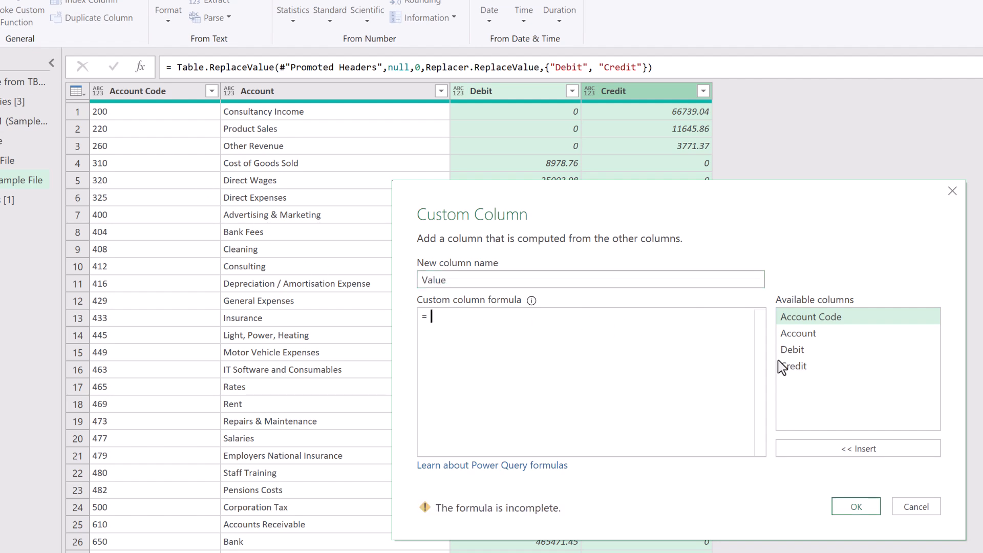
double_click(792, 350)
type("-")
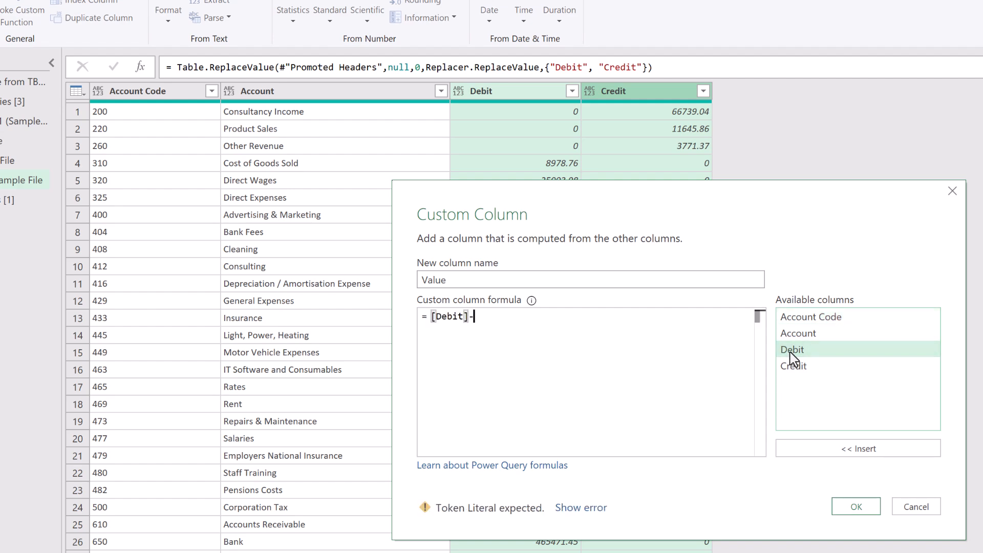
double_click(794, 366)
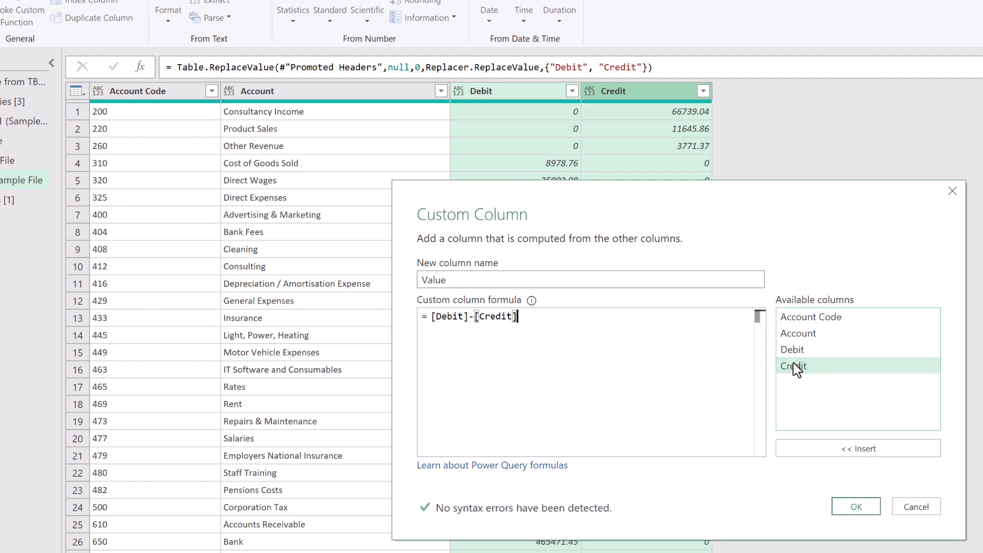
left_click(856, 507)
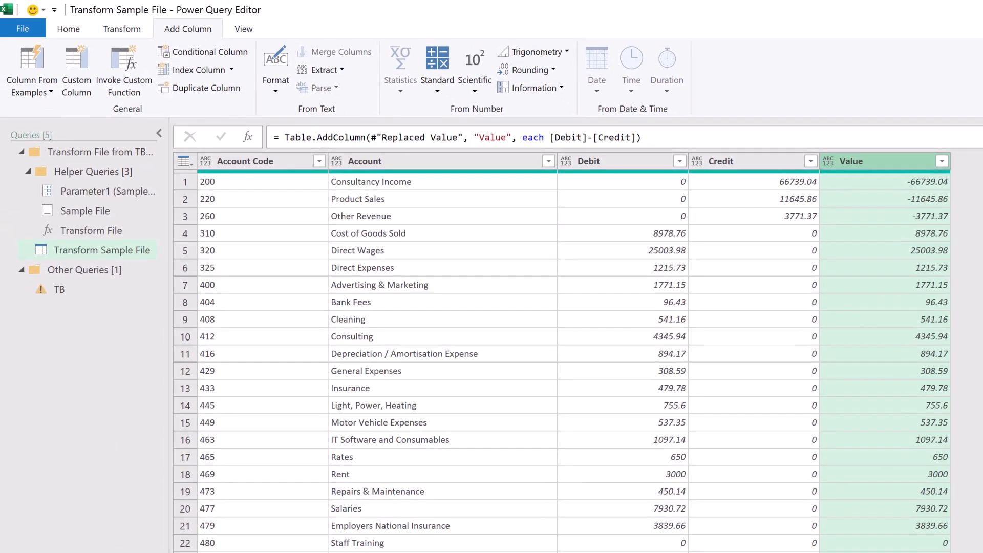
Step: Remove the Debit and Credit columns from the Transform Sample File query
left_click(626, 163)
left_click(734, 169, "ctrl")
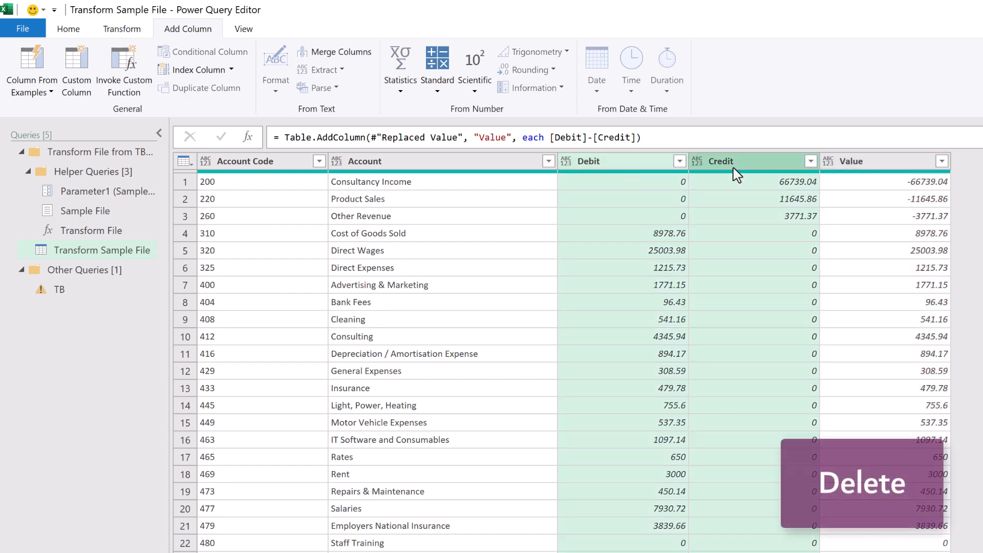
key("Delete")
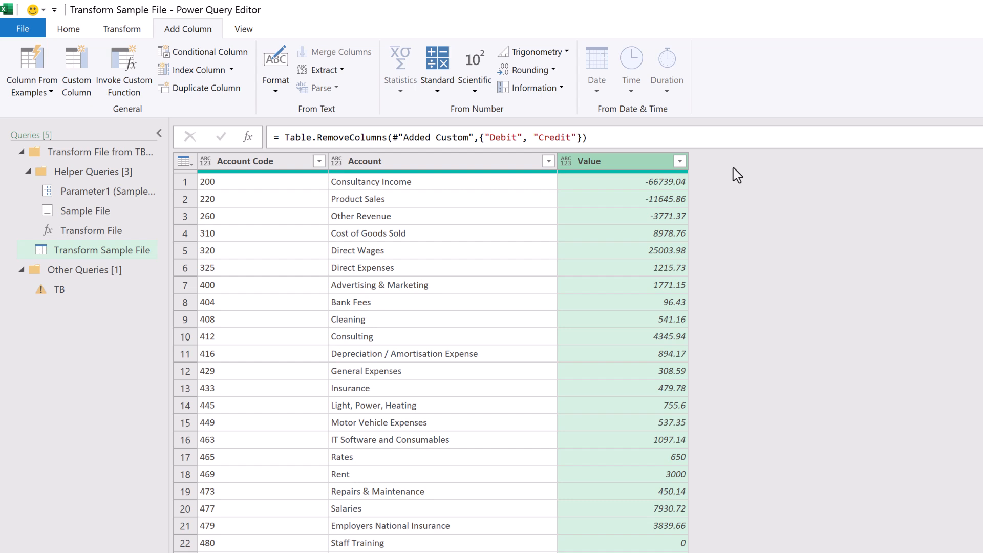
Step: Examine the Source and Navigation steps and the query's M code in the Advanced Editor, and return to the Removed Columns step
left_click(822, 278)
left_click(844, 294)
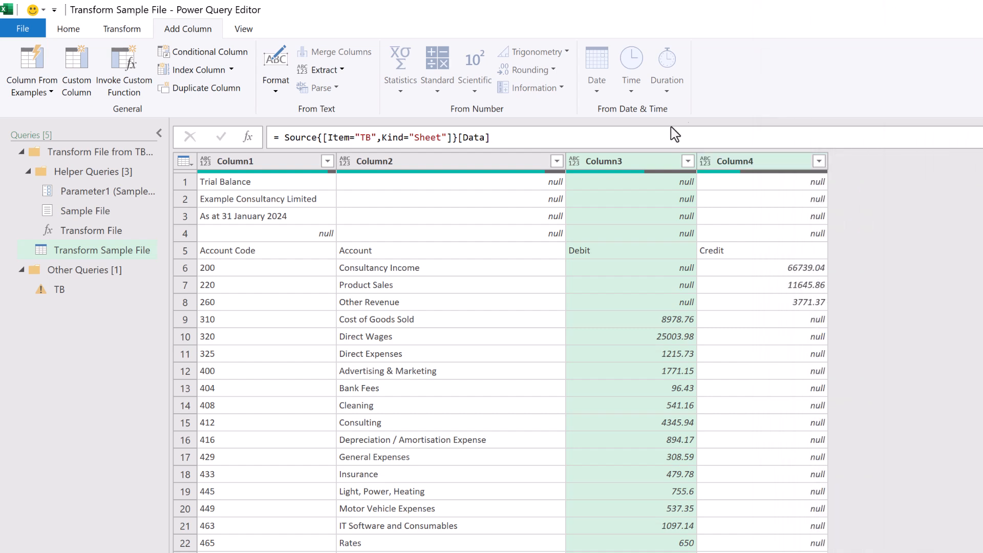
left_click(243, 29)
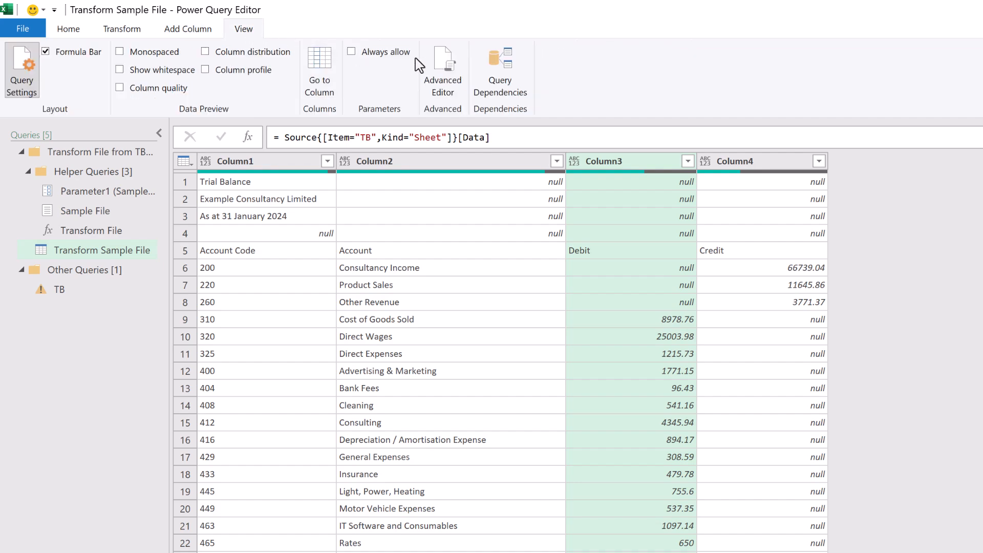
left_click(443, 72)
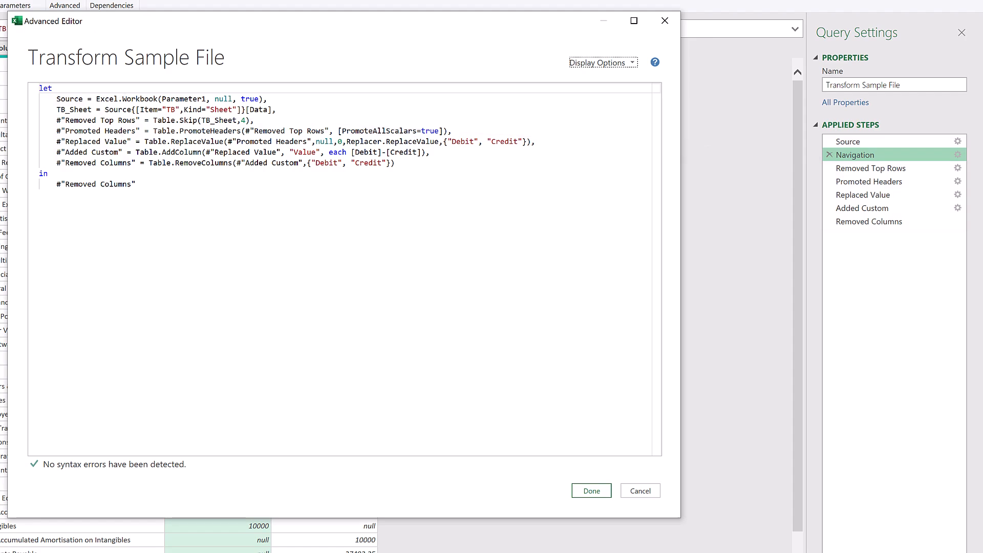
left_click(641, 493)
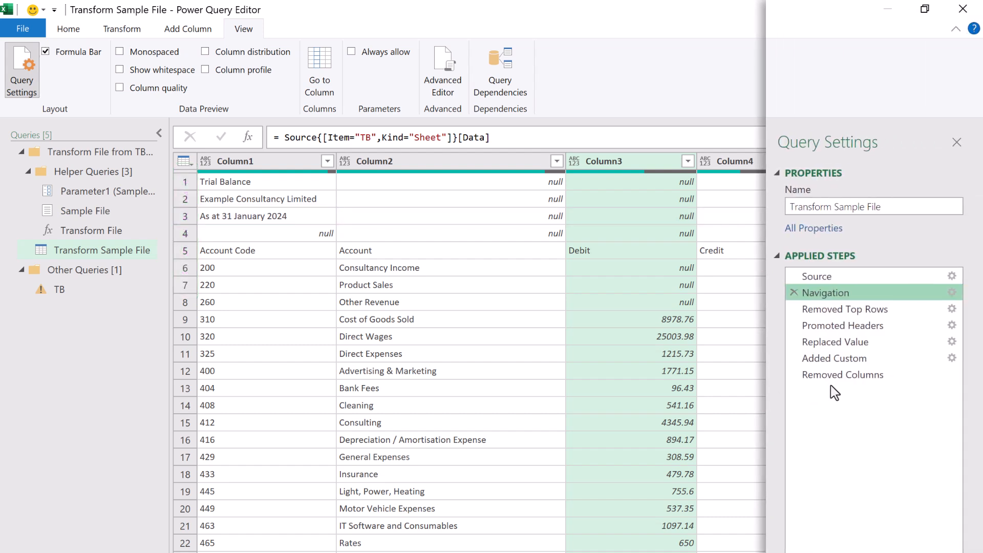
left_click(838, 376)
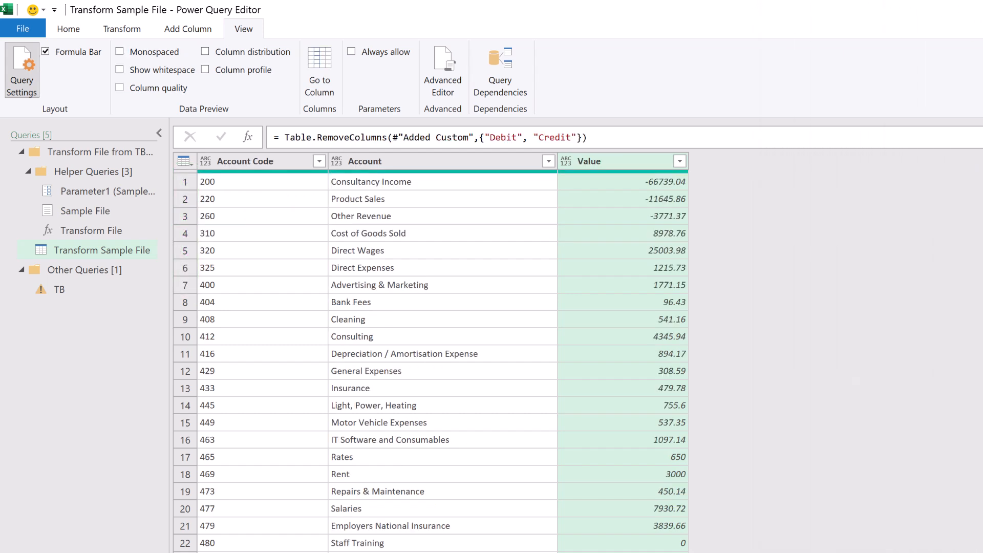
Step: Add a custom column named Date with the formula TB_Sheet[Column1]{2}
left_click(208, 29)
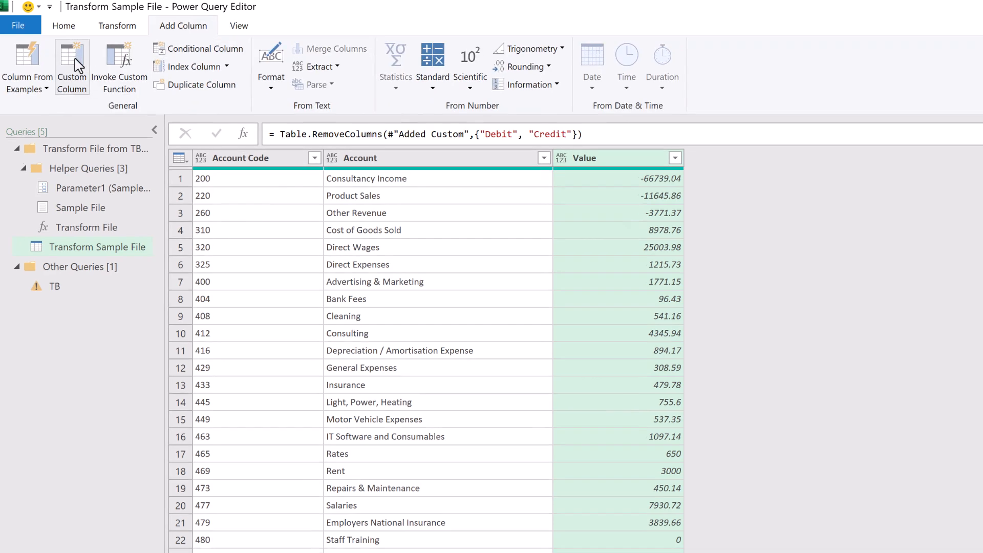
left_click(7, 13)
key("Delete")
key("Delete")
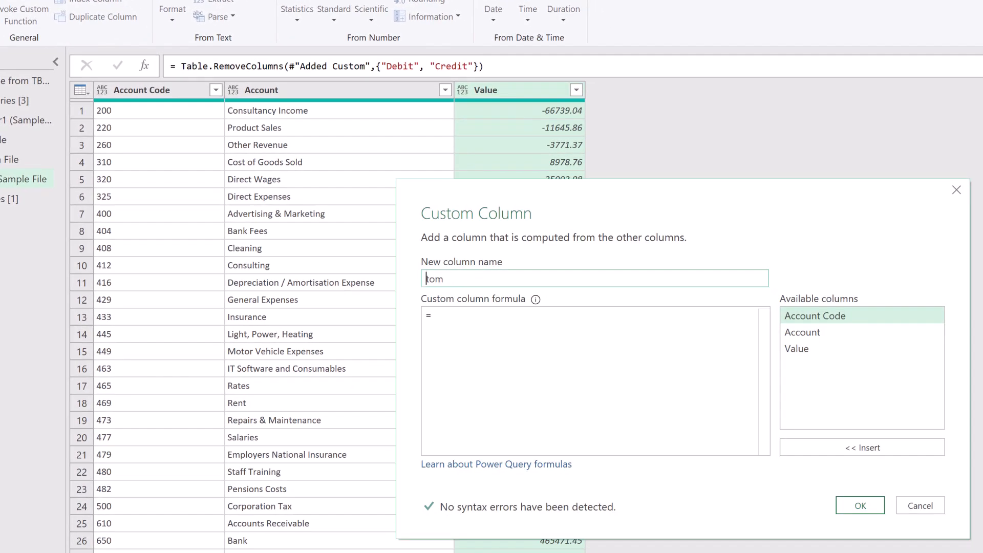
type("Date")
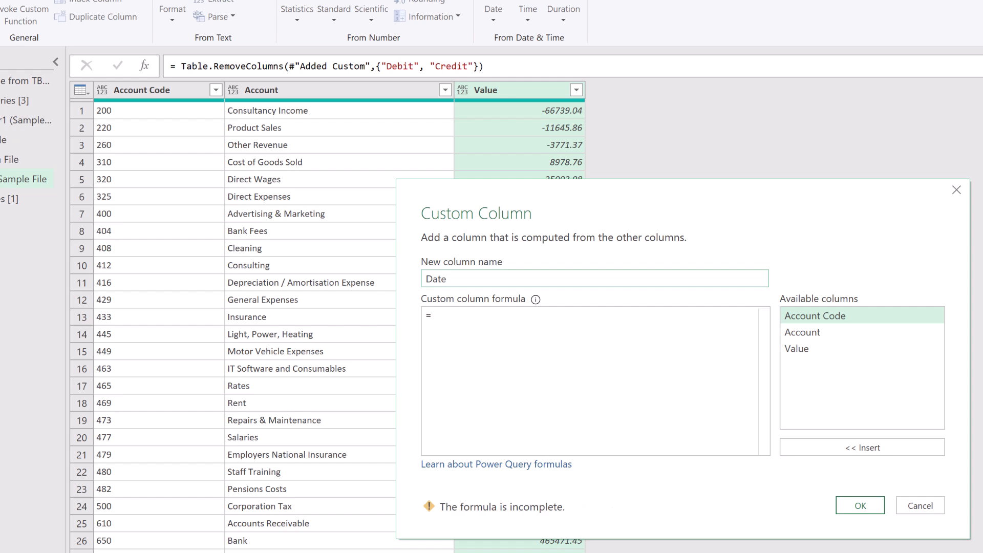
left_click(445, 319)
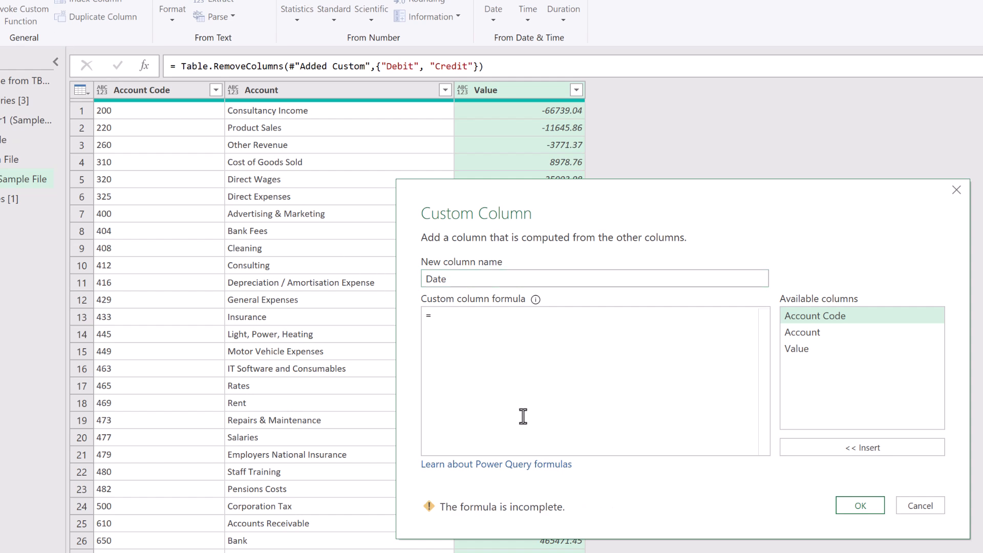
type("TB_Sheet[Column1")
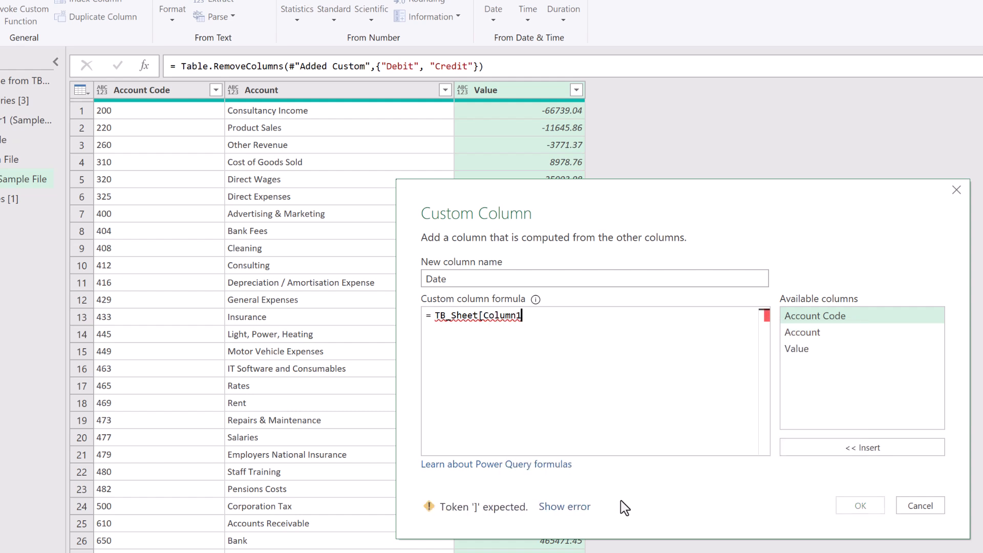
type("]{")
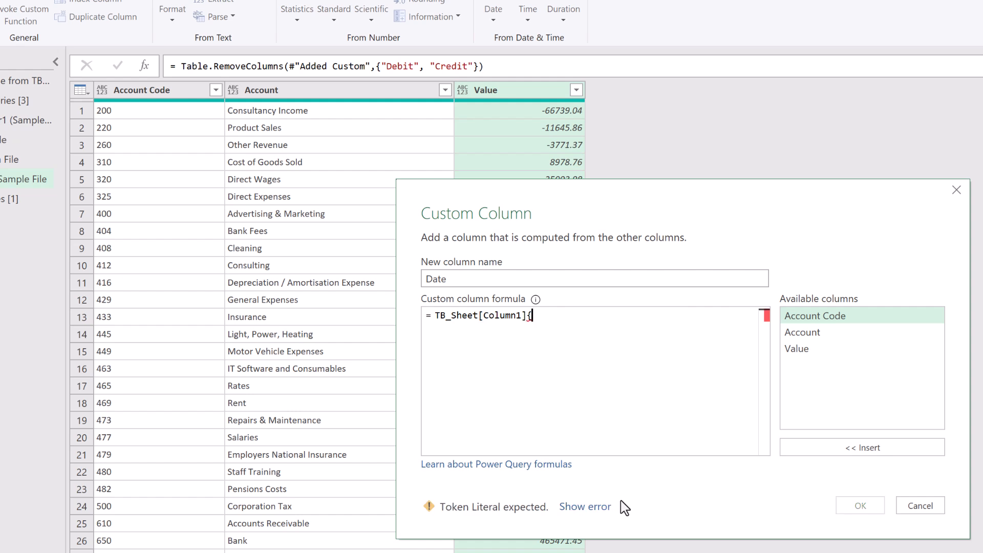
type("2}")
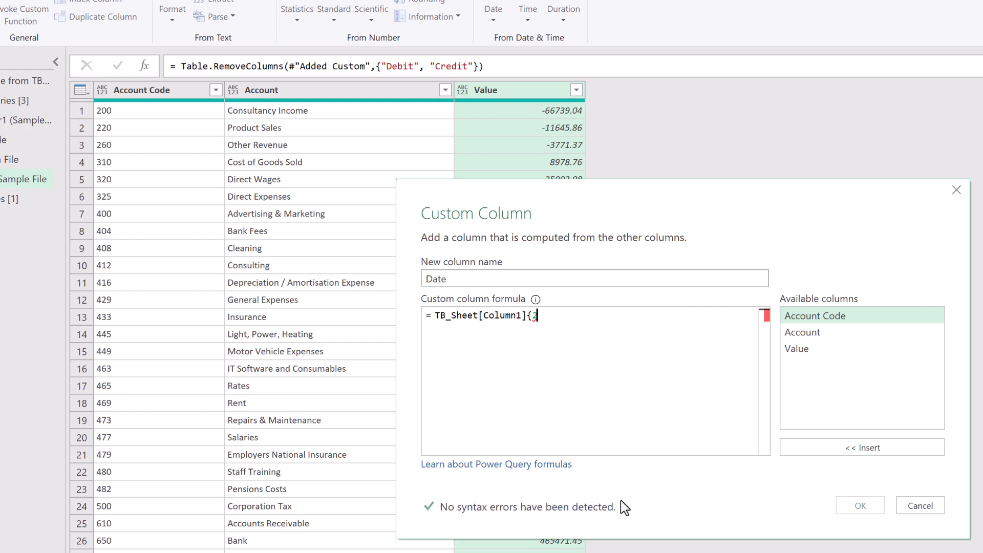
left_click(840, 506)
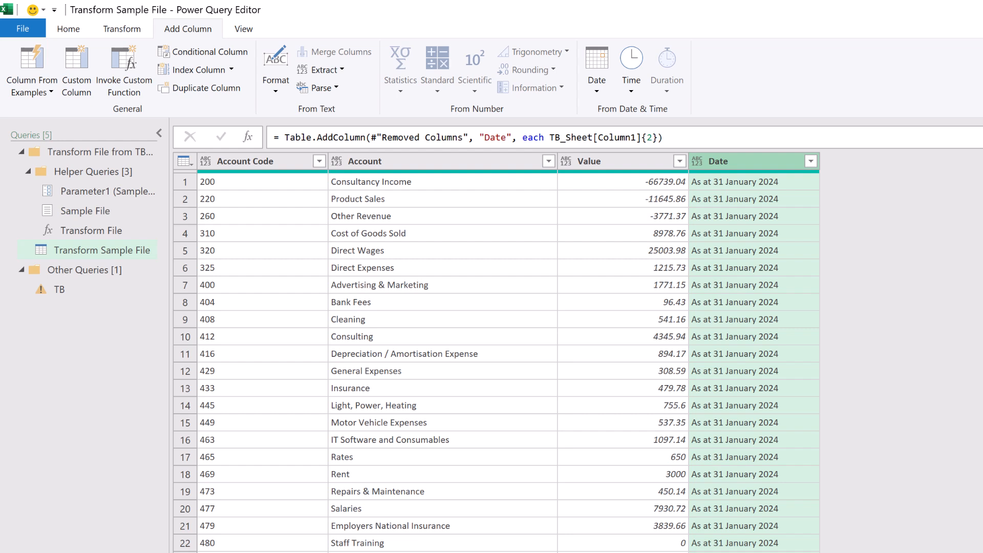
Step: Extract the text after the delimiter "As at " in the Date column
left_click(134, 29)
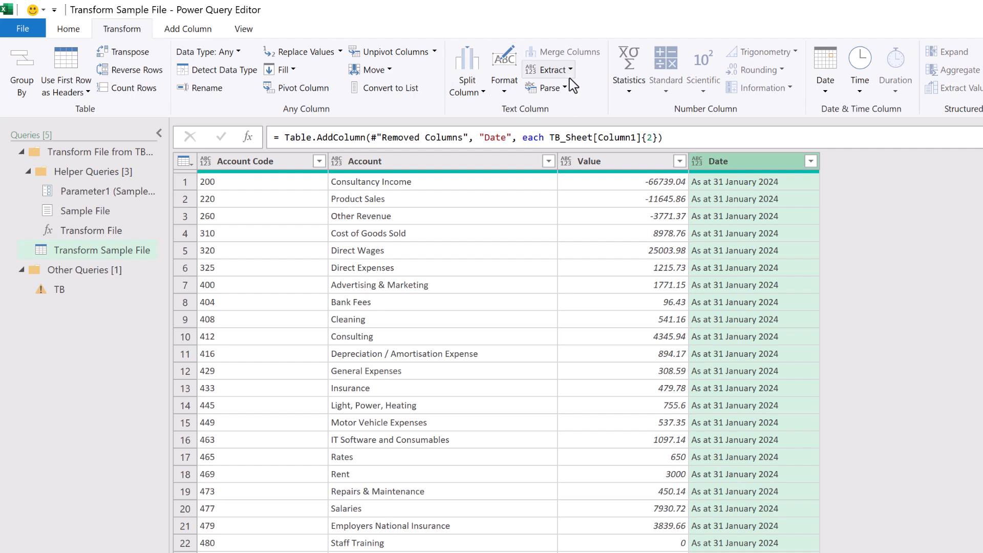
left_click(553, 70)
left_click(572, 183)
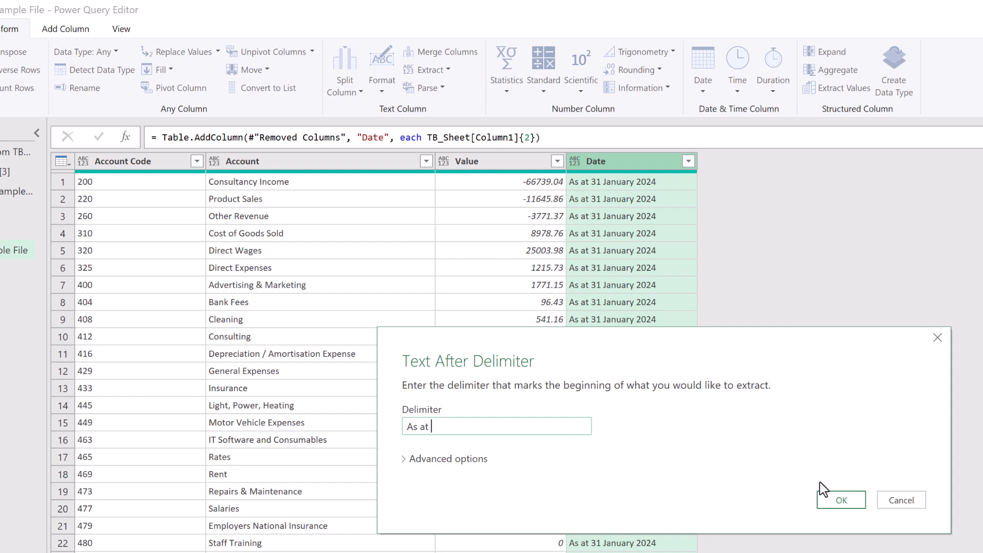
left_click(842, 501)
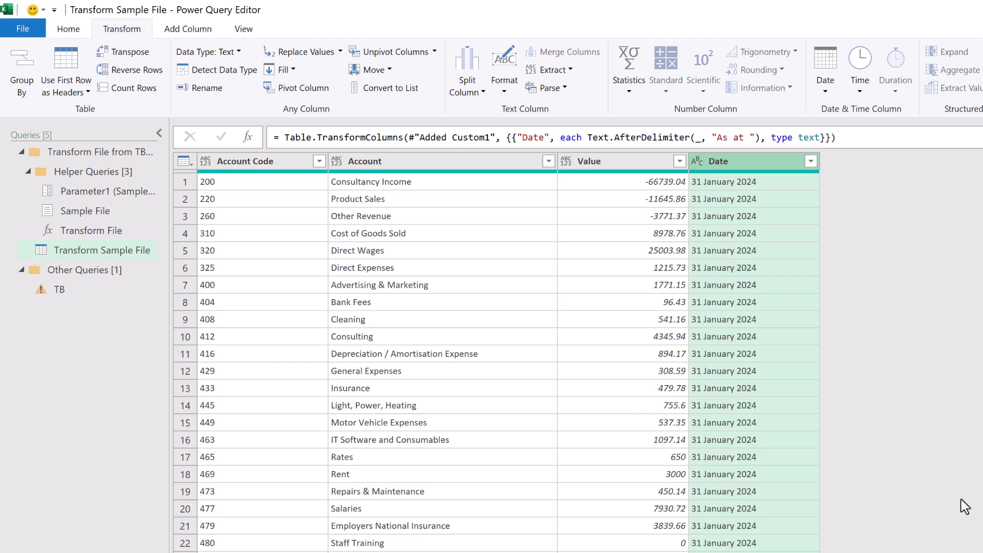
Step: Set the data types in Transform Sample File to Text for Account Code and Account, and Currency for Value
left_click(207, 163)
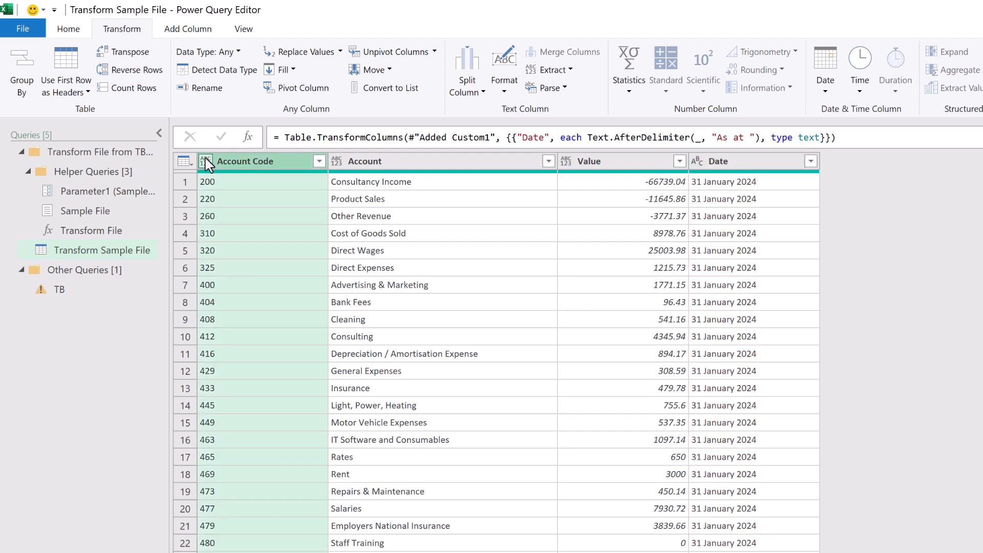
left_click(247, 318)
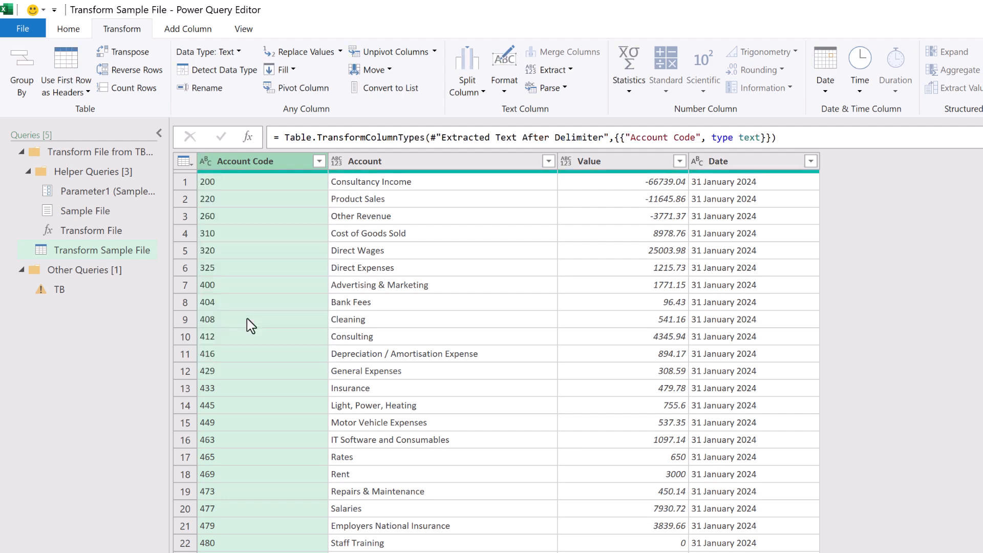
left_click(337, 161)
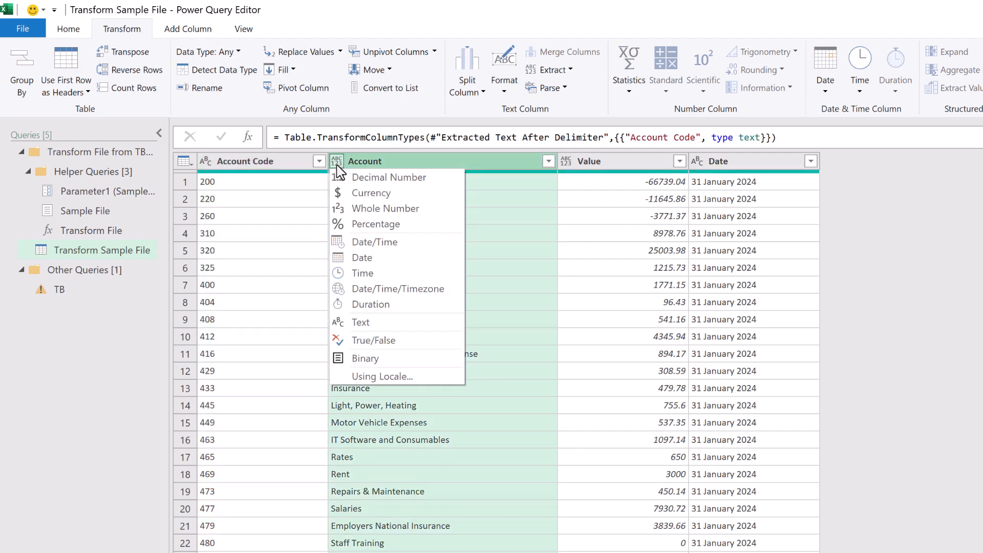
left_click(362, 322)
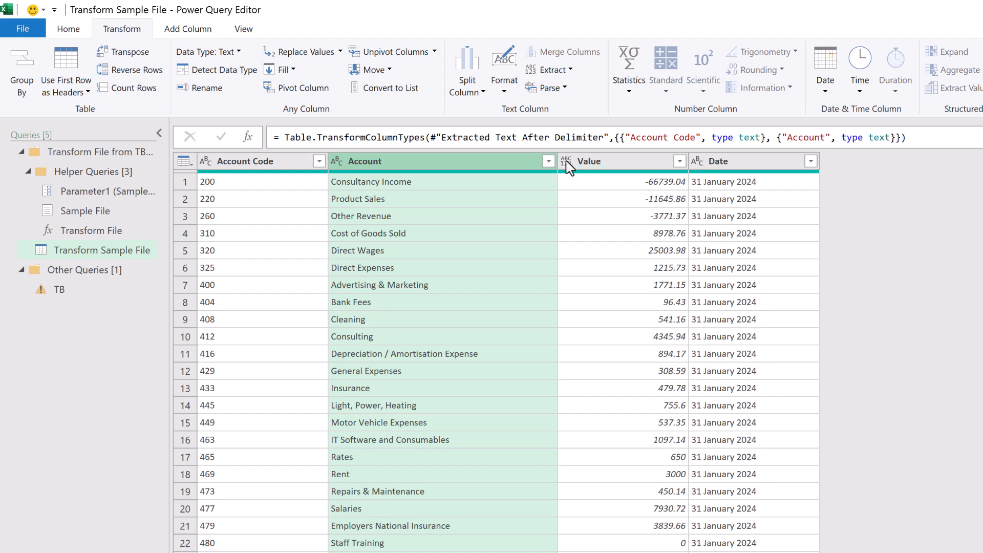
left_click(567, 161)
left_click(586, 192)
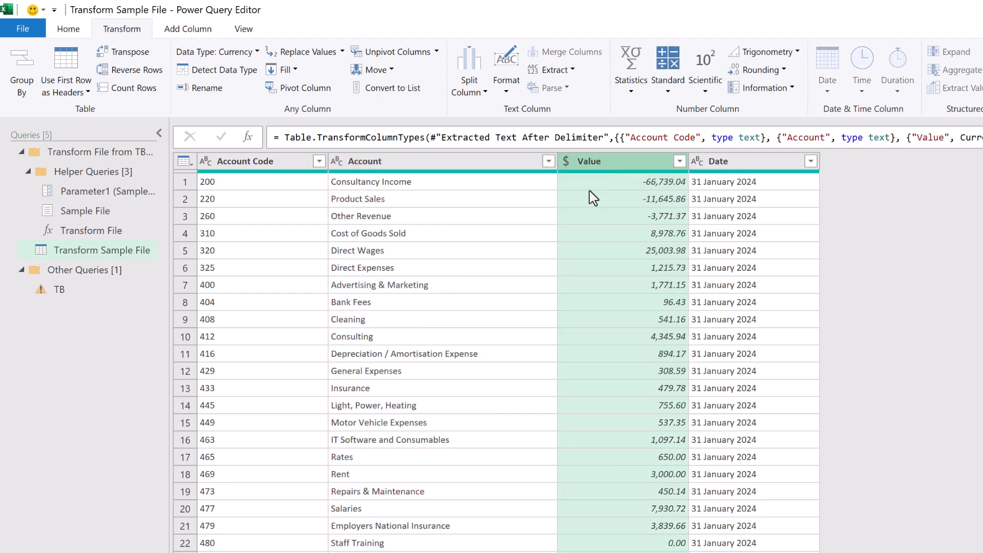
Step: Change the Date column's type using locale, with data type Date and locale English (United Kingdom)
left_click(697, 161)
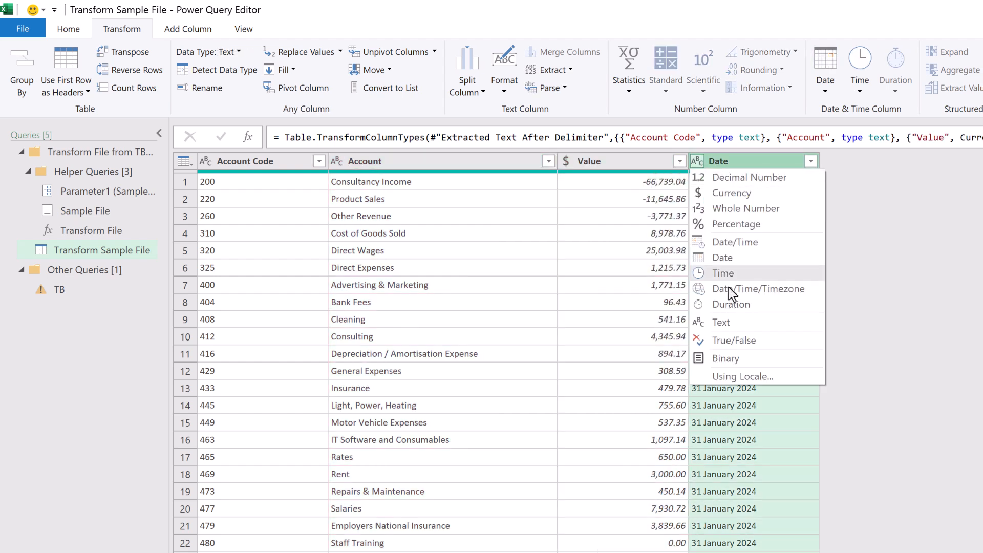
left_click(738, 376)
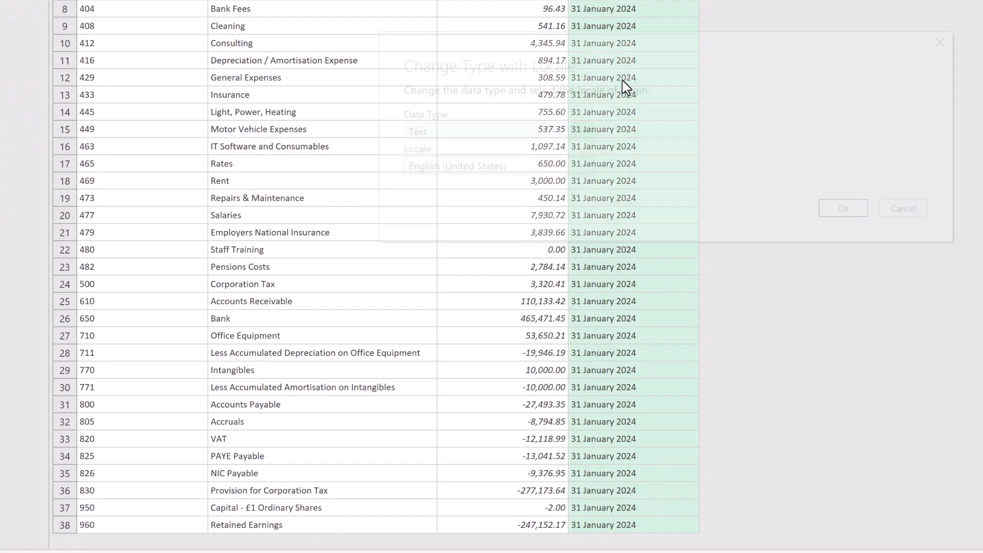
left_click(574, 132)
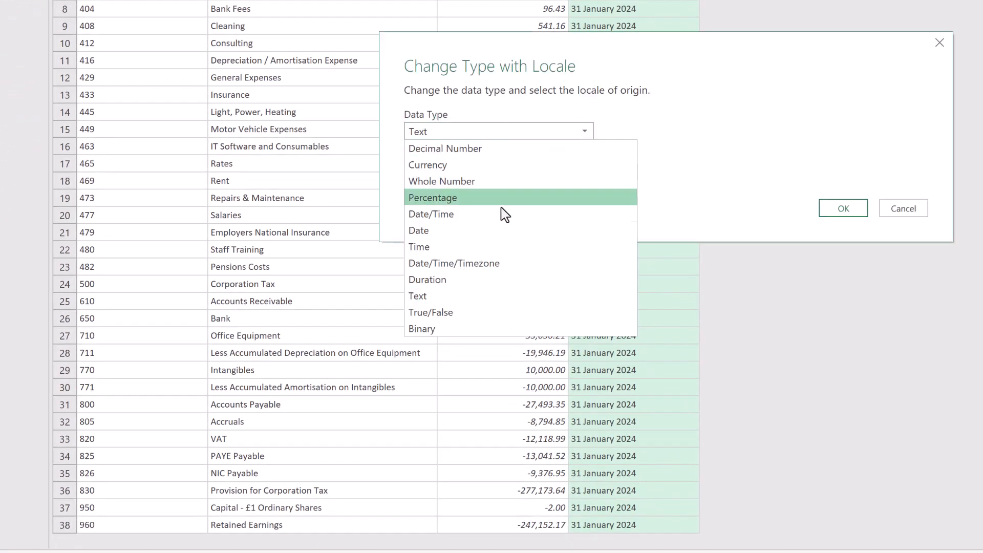
left_click(505, 230)
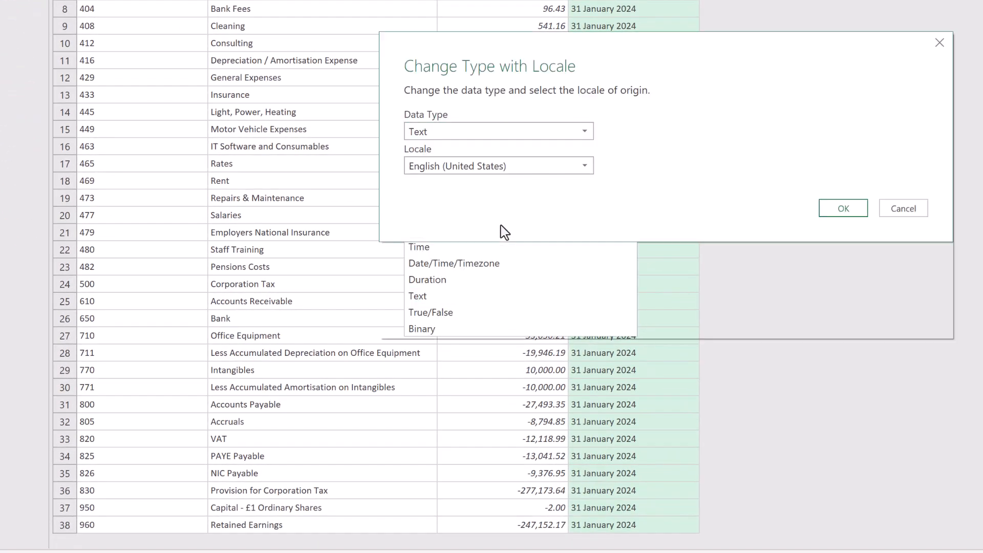
left_click(510, 168)
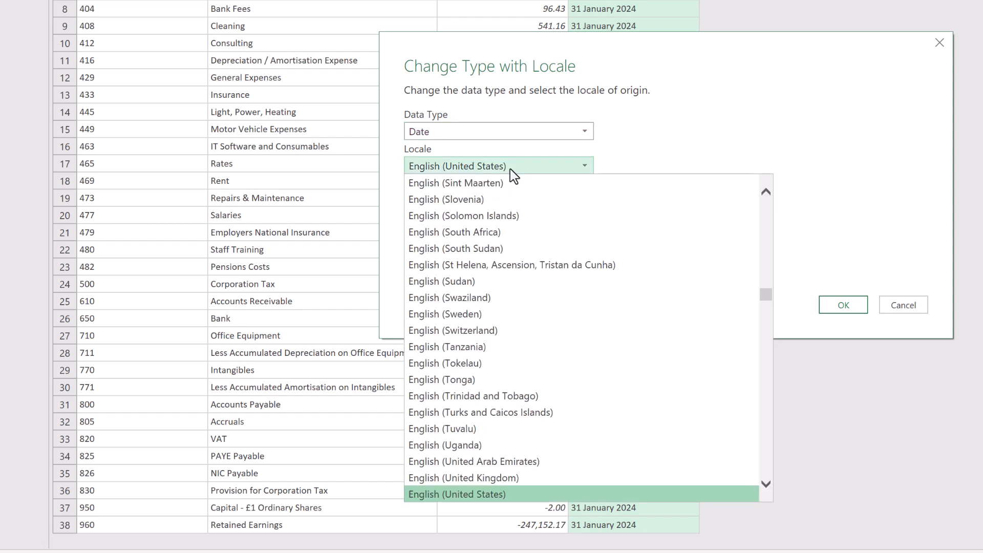
left_click(504, 478)
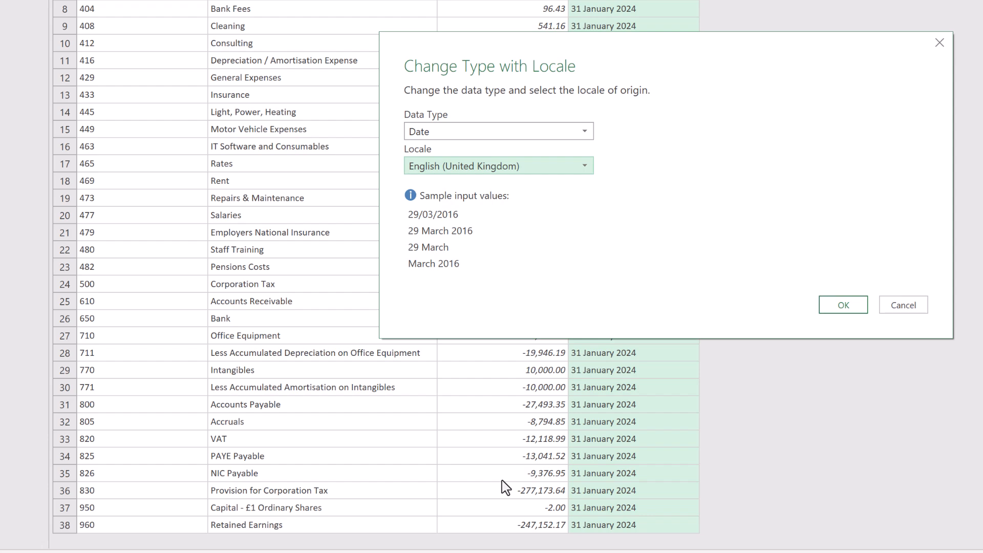
left_click(843, 307)
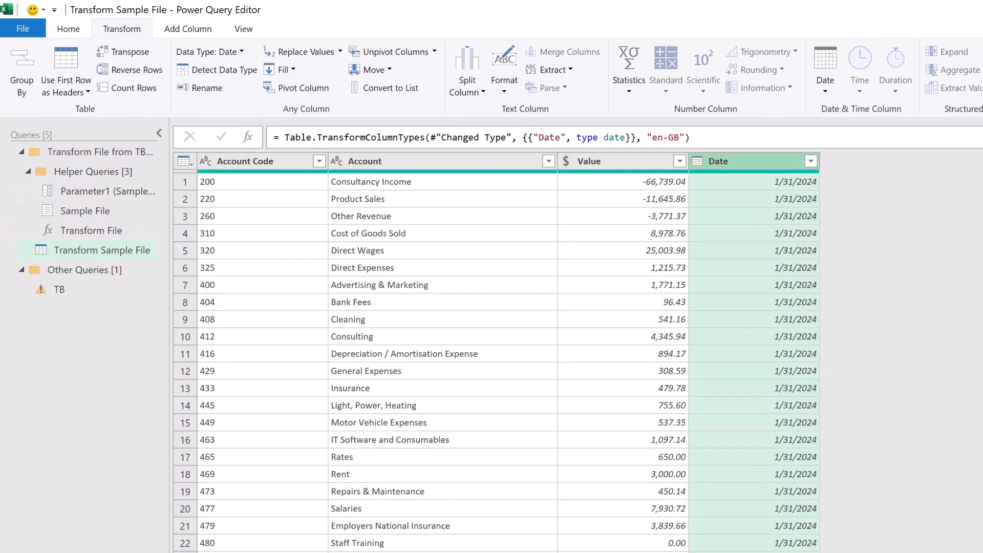
Step: Delete the Changed Type step from the TB query and remove its Source.Name column
left_click(52, 295)
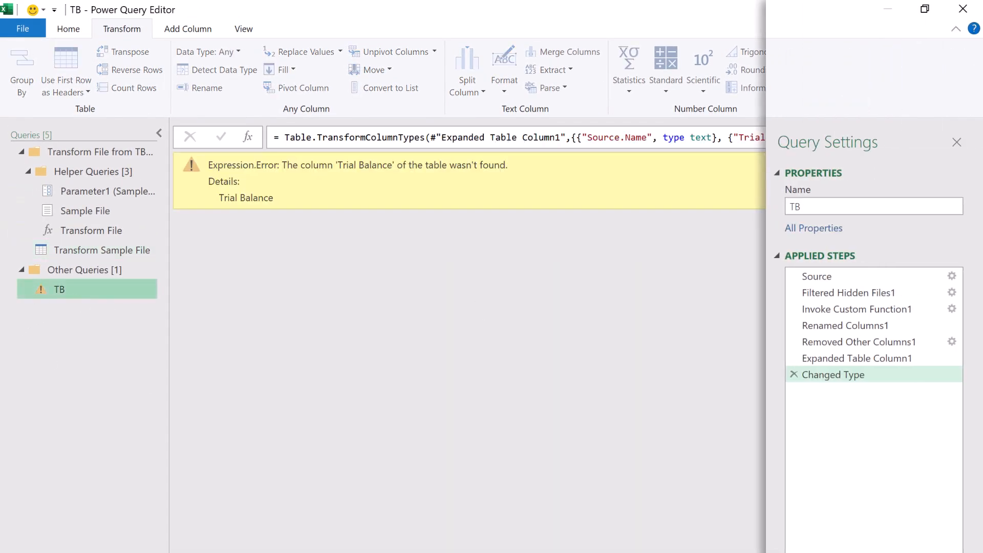
left_click(795, 374)
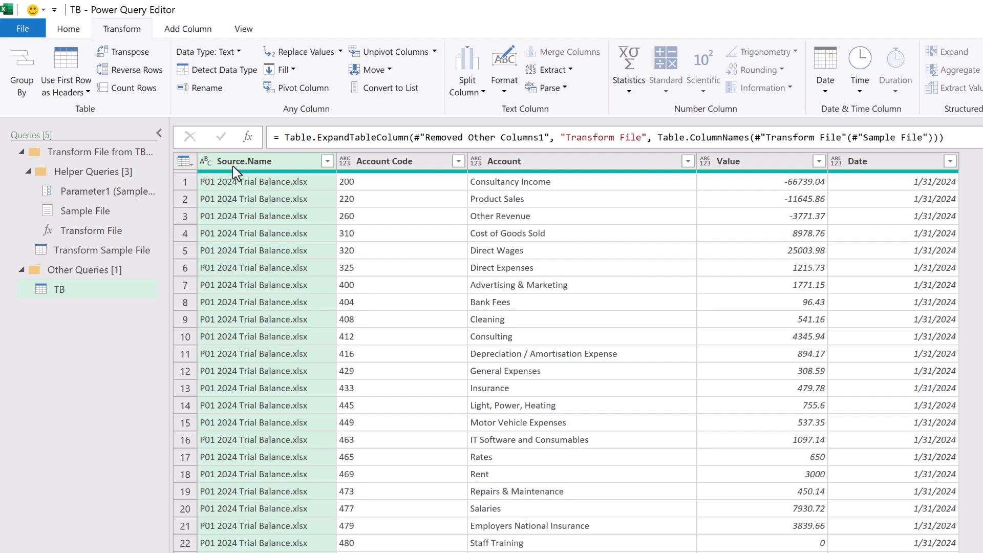
key("Delete")
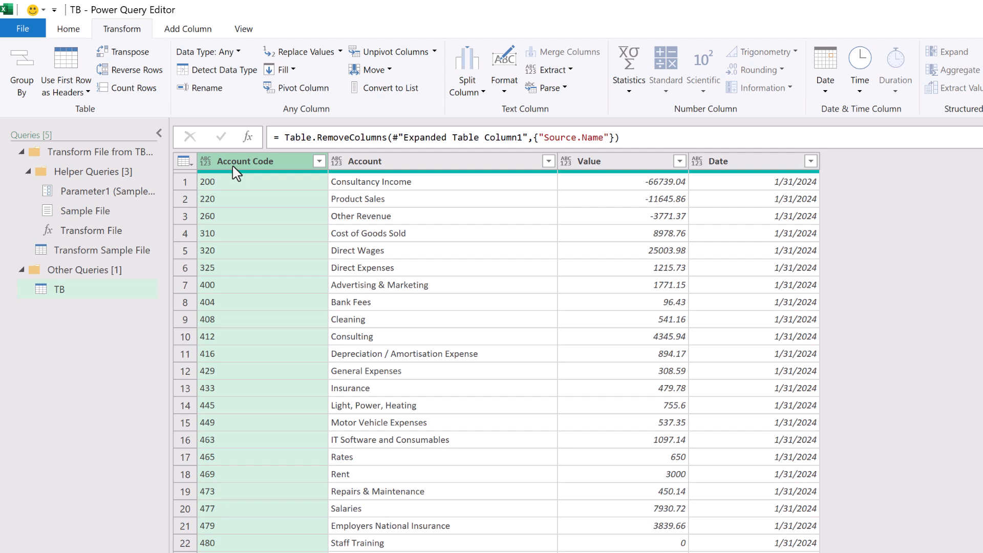
Step: Set the data types in the TB query to Text for Account Code and Account, and Currency for Value
left_click(205, 161)
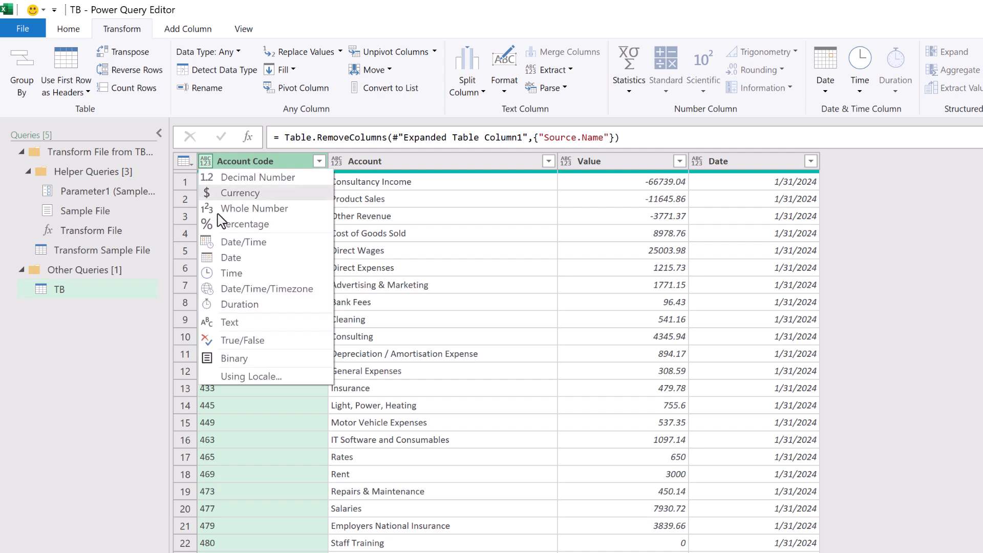
left_click(229, 322)
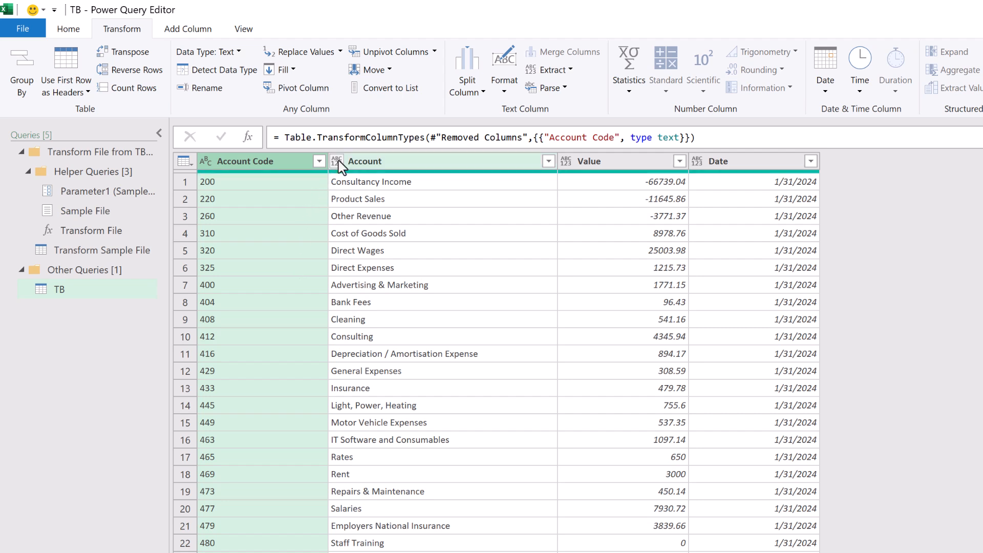
left_click(336, 161)
left_click(361, 323)
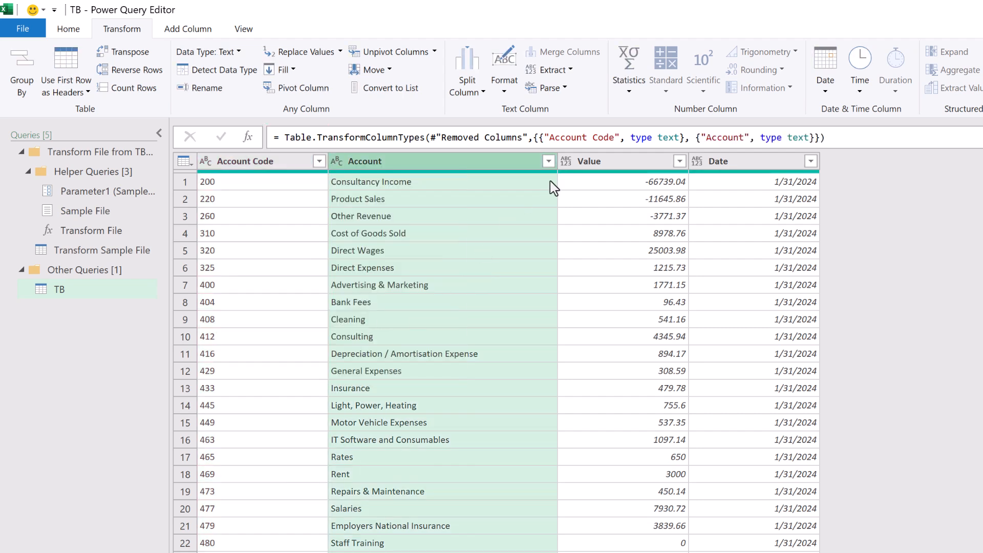
left_click(566, 163)
left_click(589, 192)
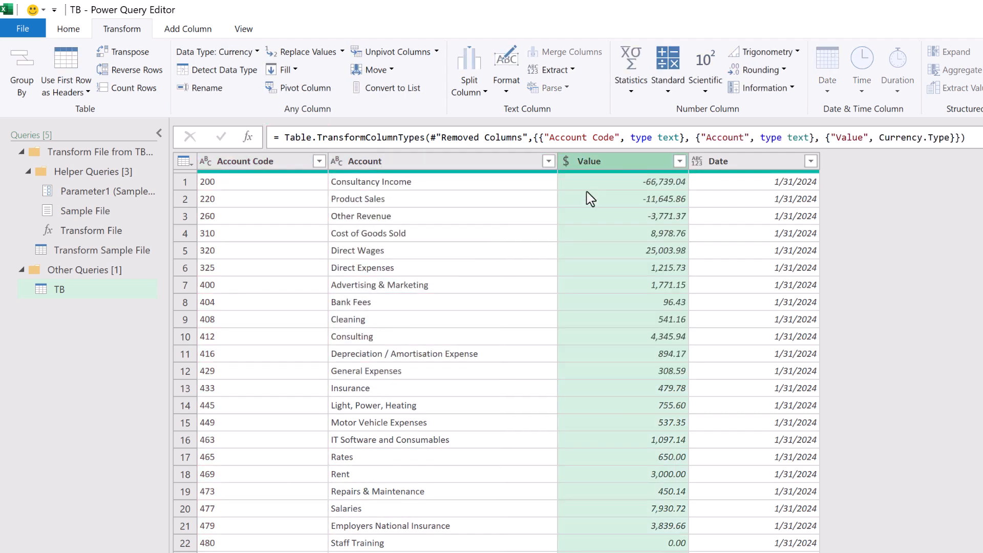
Step: Set the data type of the TB query's Date column to Date
left_click(697, 162)
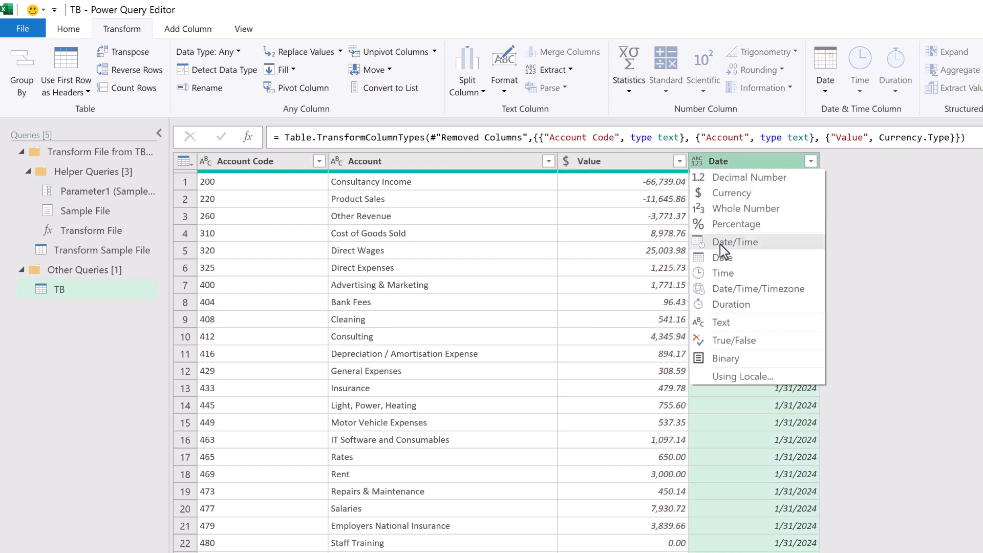
left_click(726, 259)
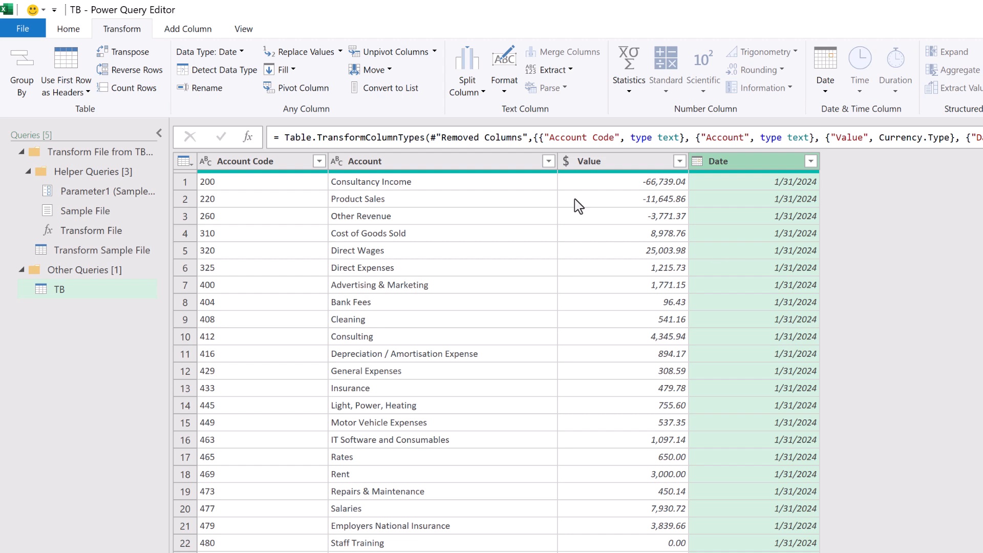
Step: Load the TB query as a table into the existing Data worksheet at cell B3
left_click(73, 31)
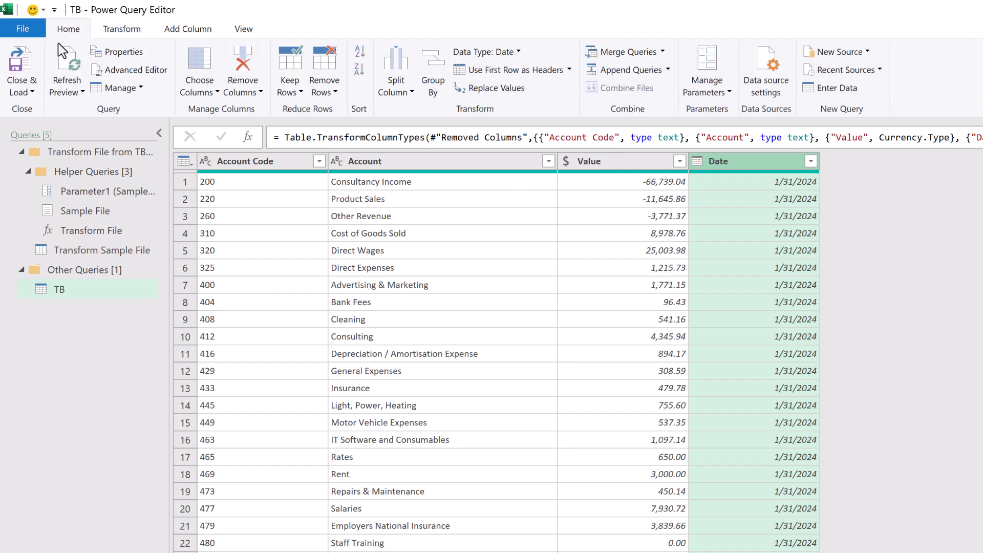
left_click(33, 92)
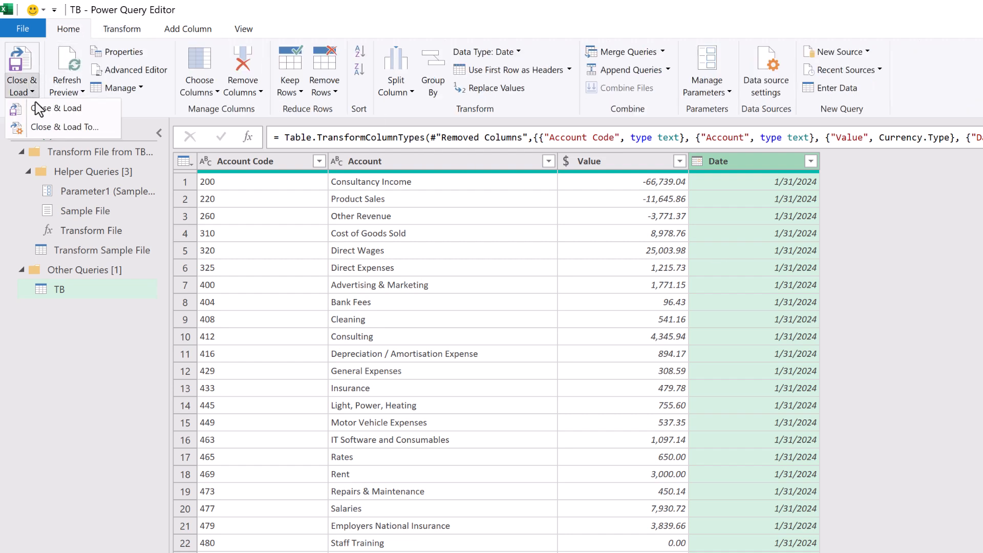
left_click(50, 127)
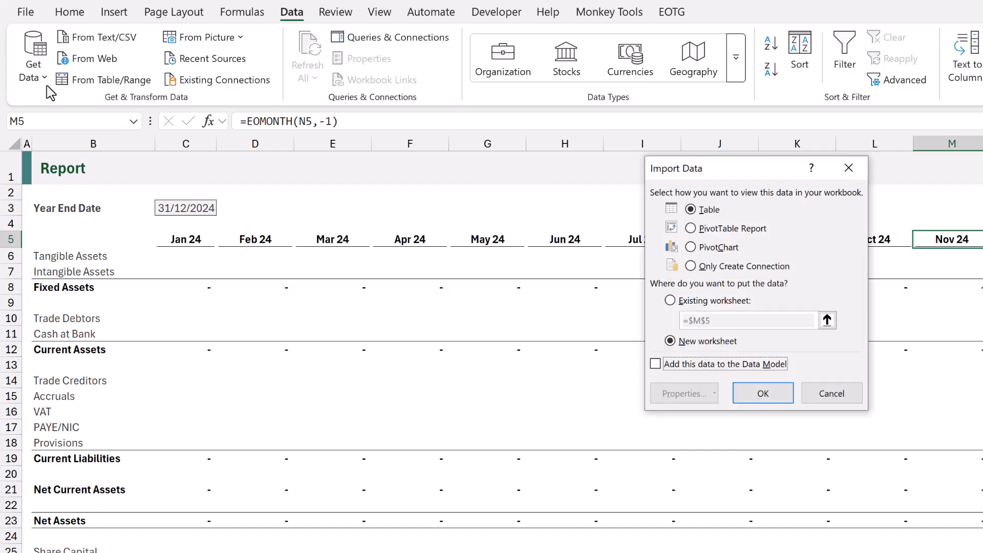
left_click(706, 301)
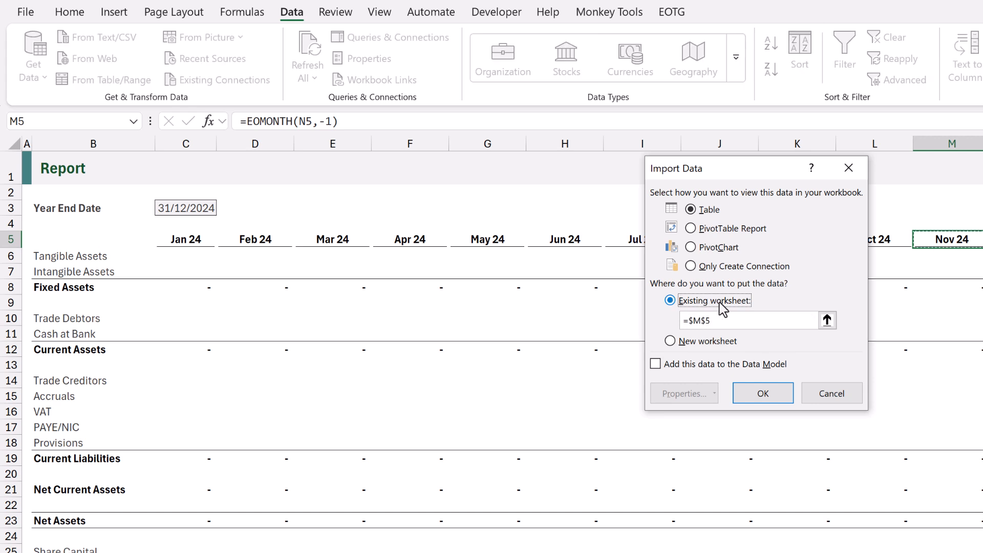
left_click(827, 320)
type("=Data!")
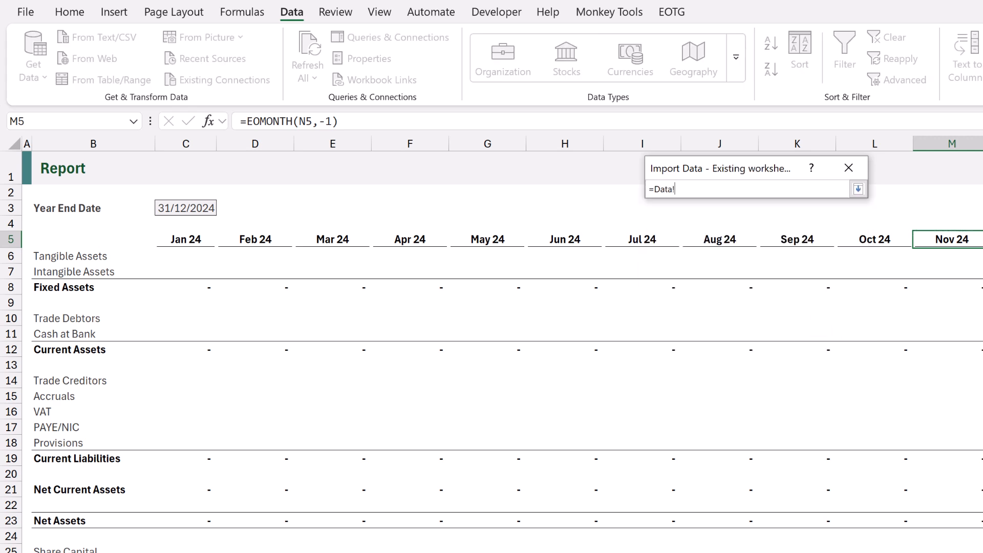
left_click(64, 209)
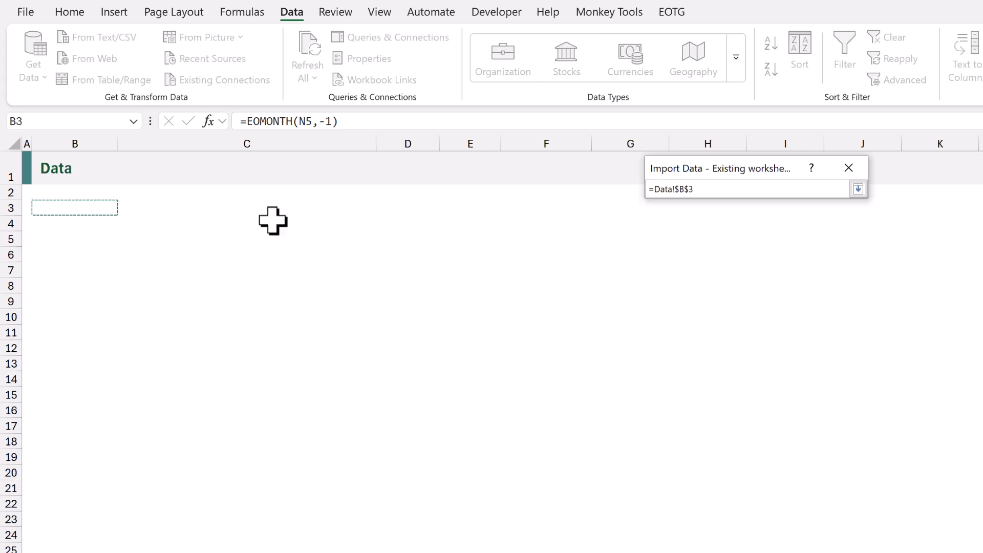
left_click(858, 189)
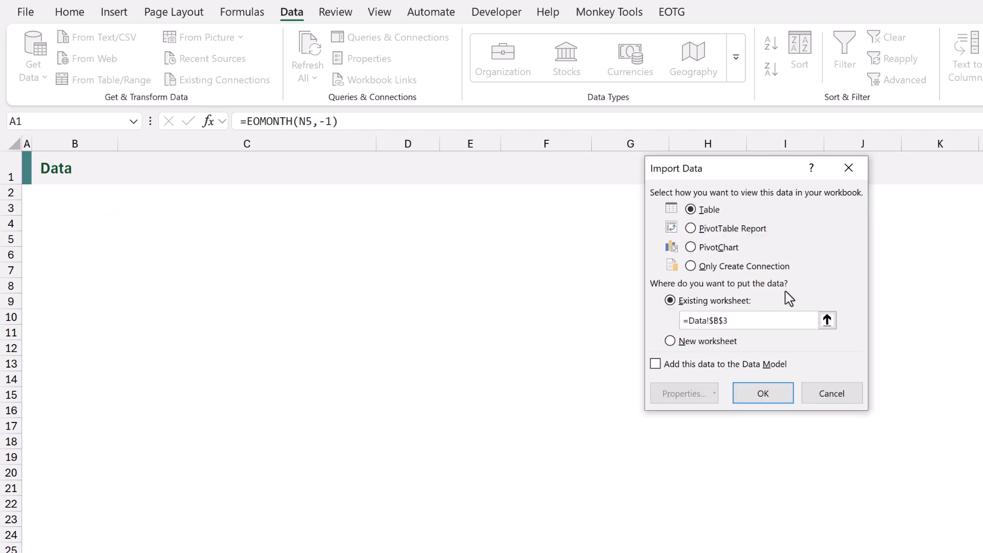
left_click(767, 395)
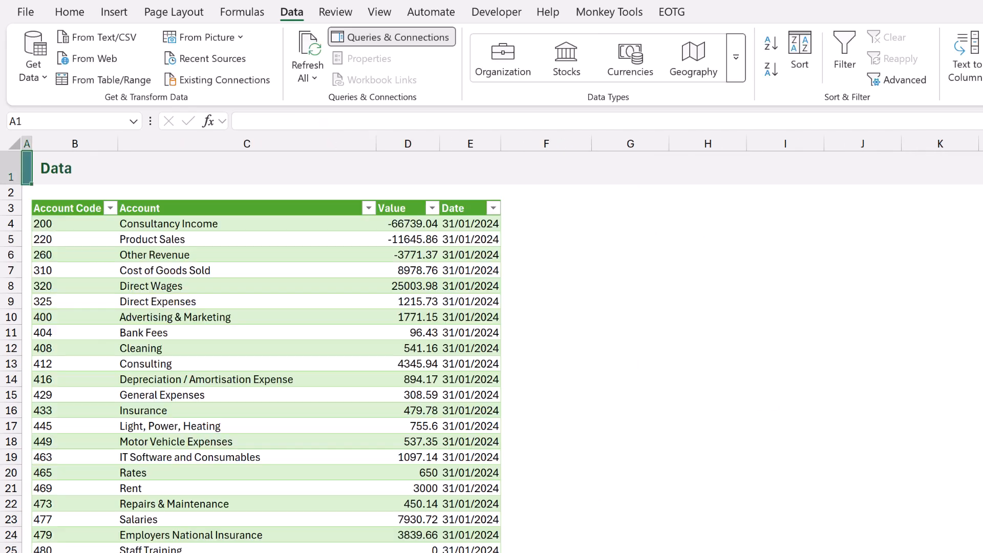
Step: Bring the table on the Mapping Table sheet into Power Query as a new query
scroll(267, 354, "down", 20)
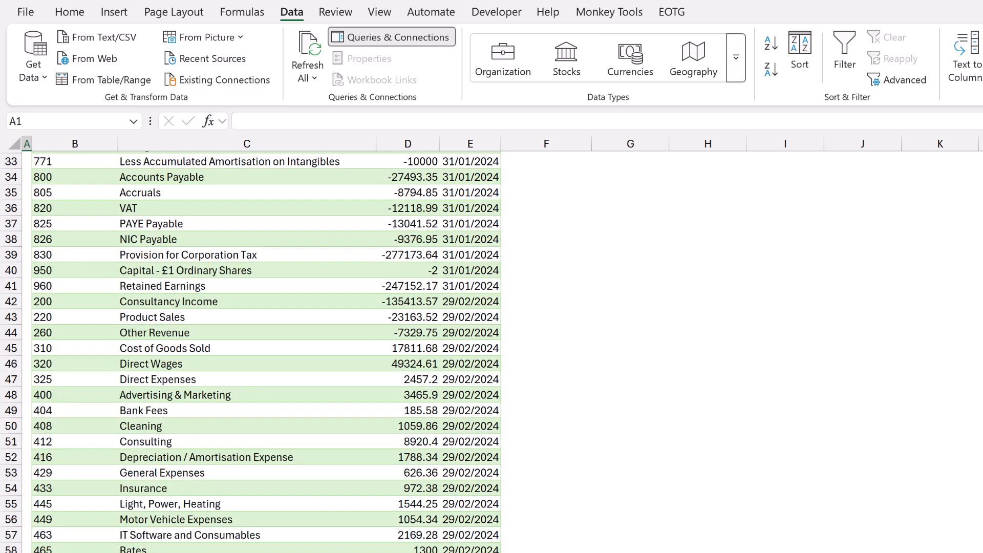
scroll(266, 353, "down", 20)
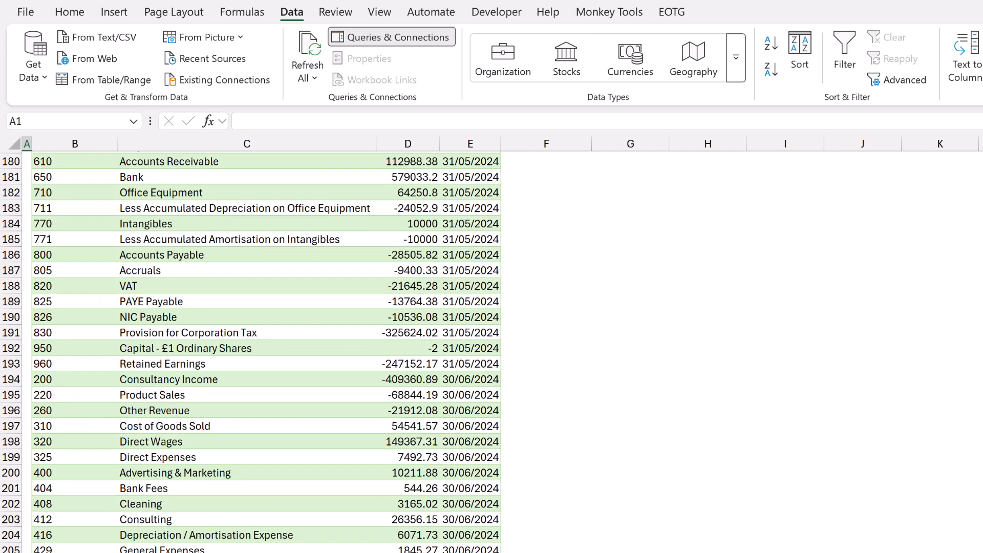
scroll(266, 354, "up", 16)
scroll(266, 354, "up", 20)
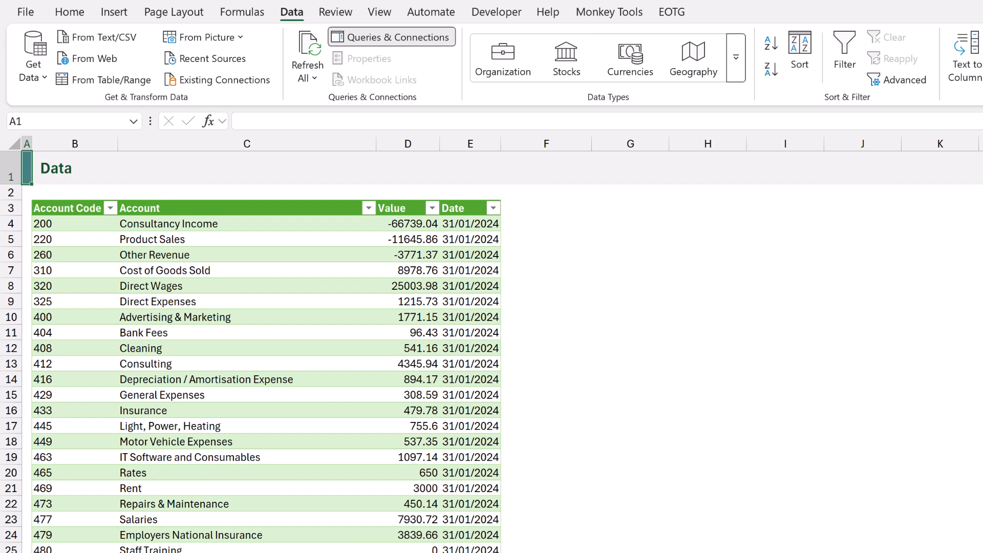
key("ctrl+Page_Down")
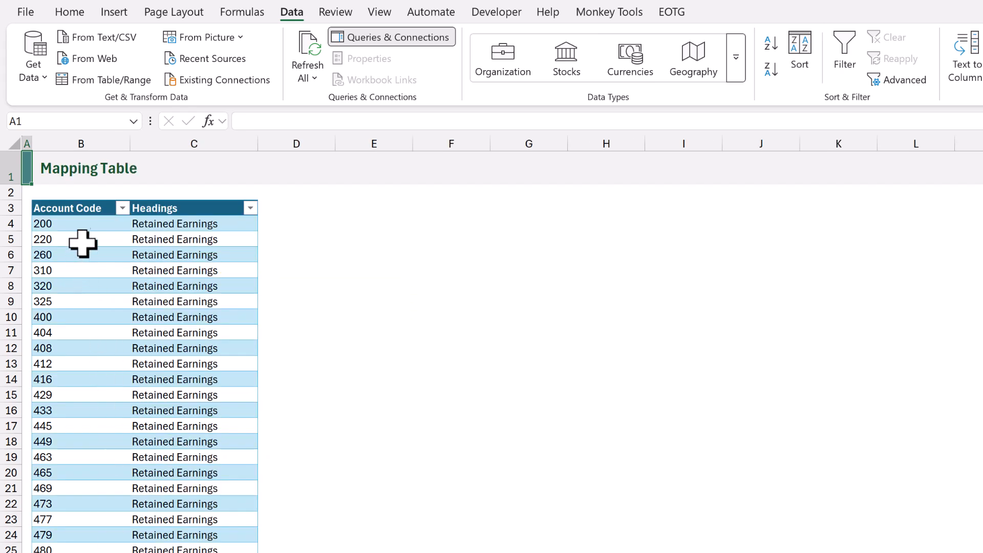
left_click(87, 227)
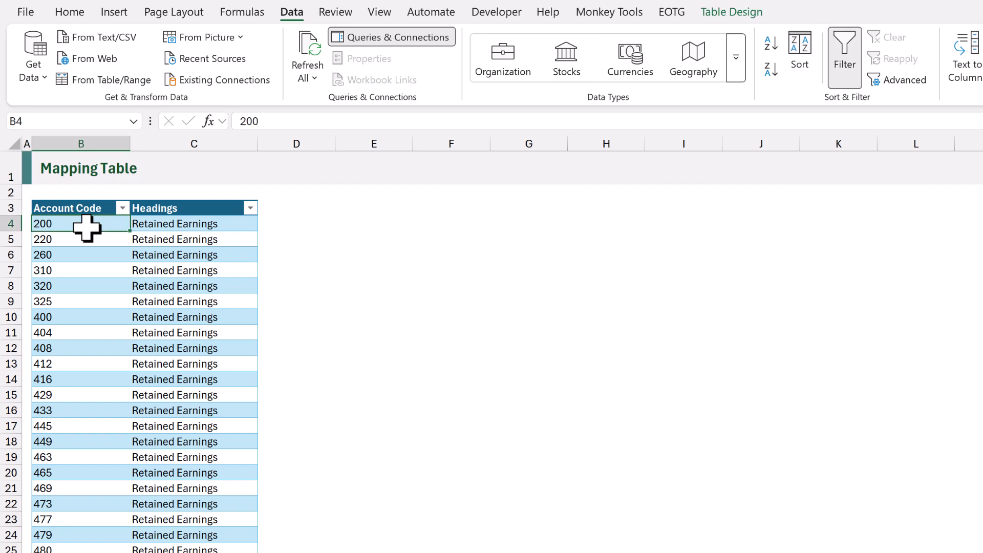
left_click(113, 85)
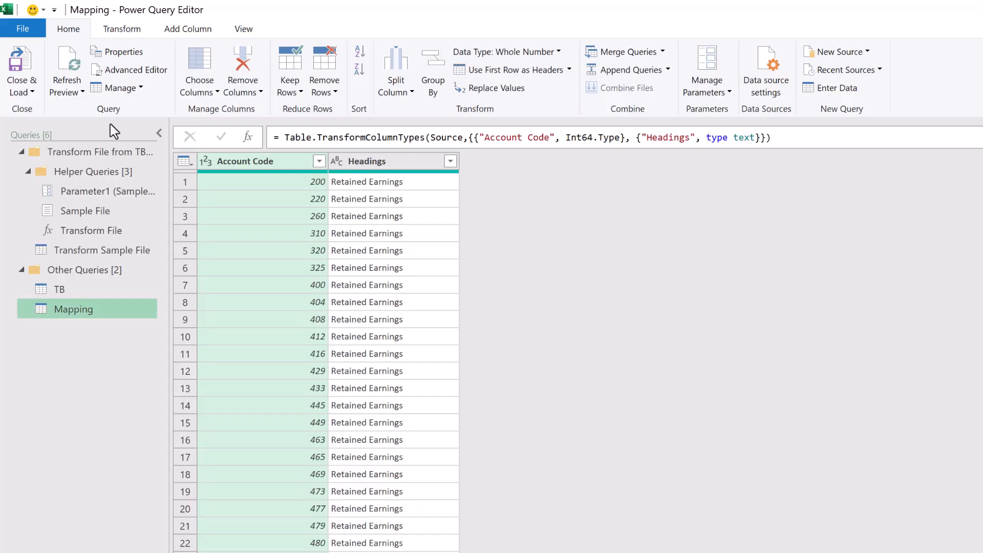
Step: Change the Mapping query's Account Code column to Text, replacing the current type conversion
left_click(205, 162)
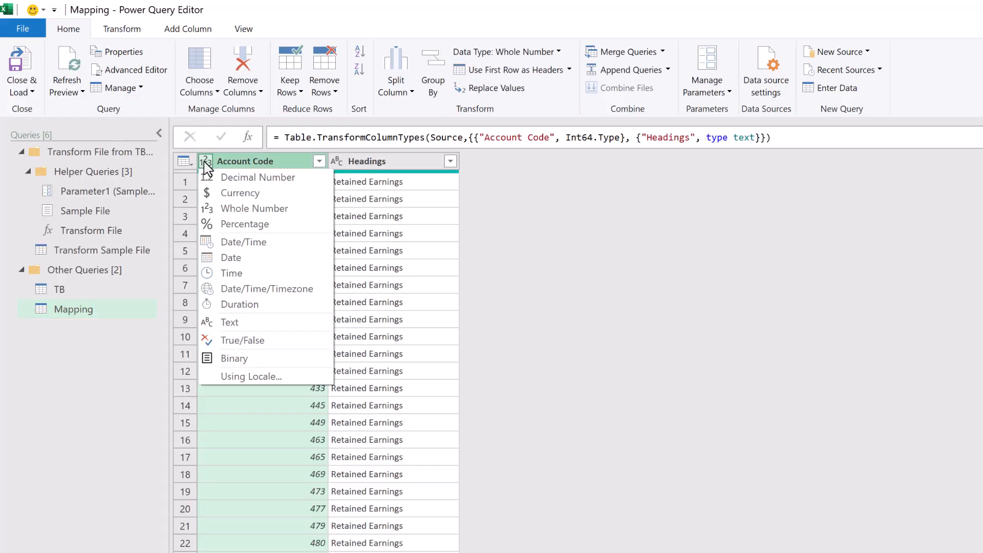
left_click(232, 320)
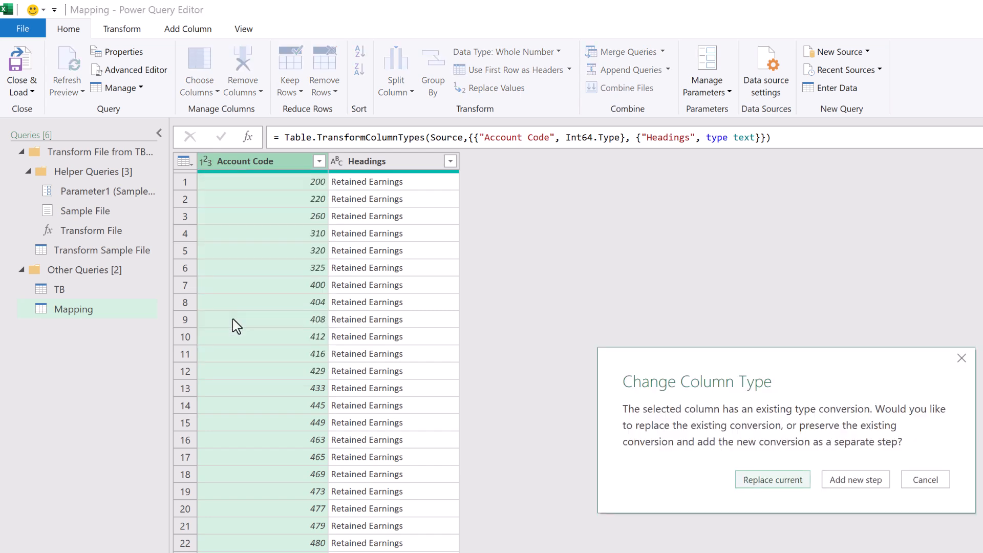
left_click(796, 485)
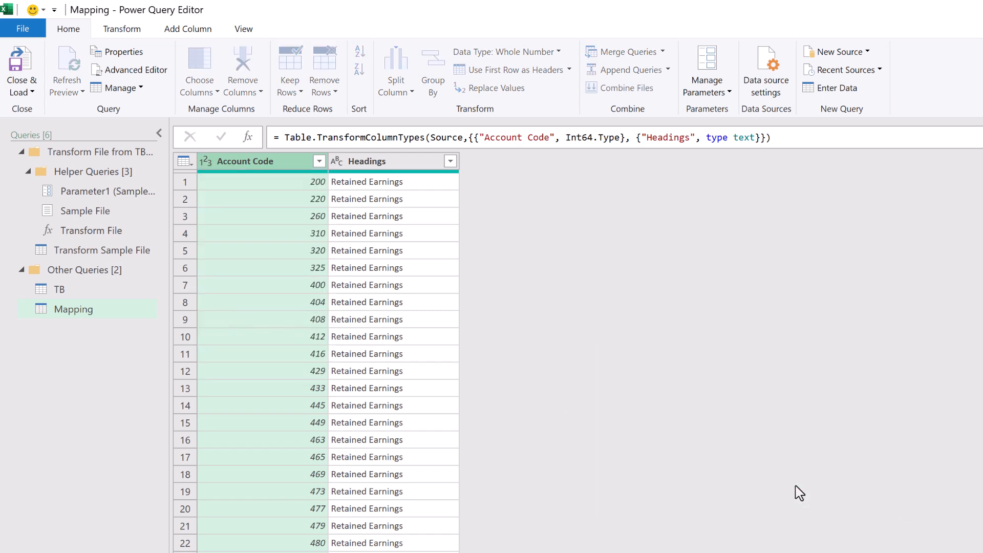
Step: Merge the TB query with the Mapping query, matching on Account Code with a Left Outer join
left_click(88, 291)
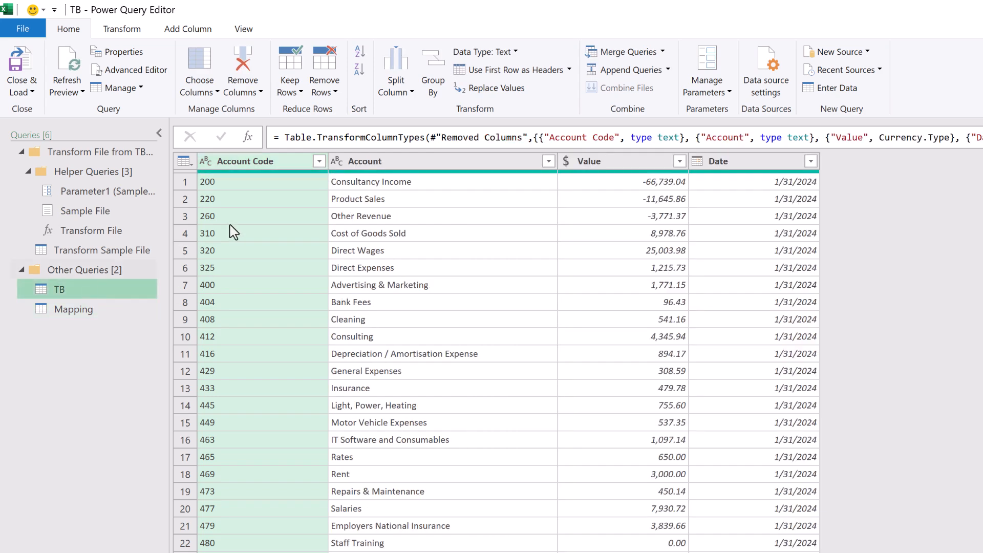
left_click(629, 53)
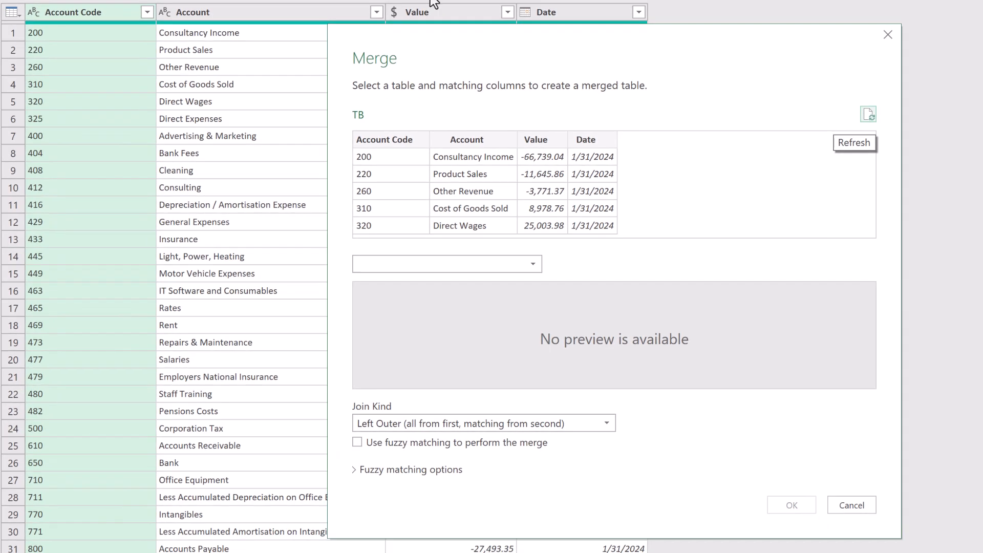
left_click(396, 141)
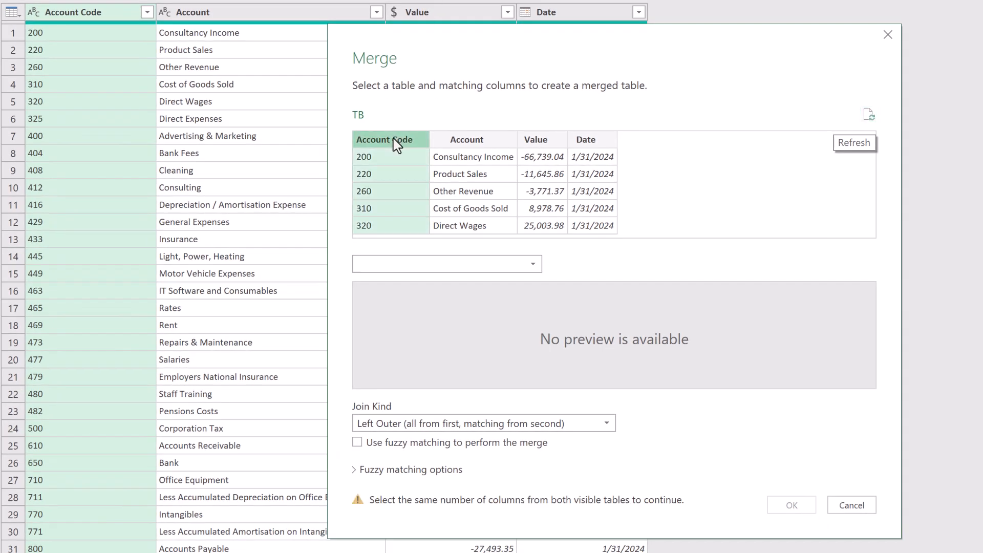
left_click(396, 264)
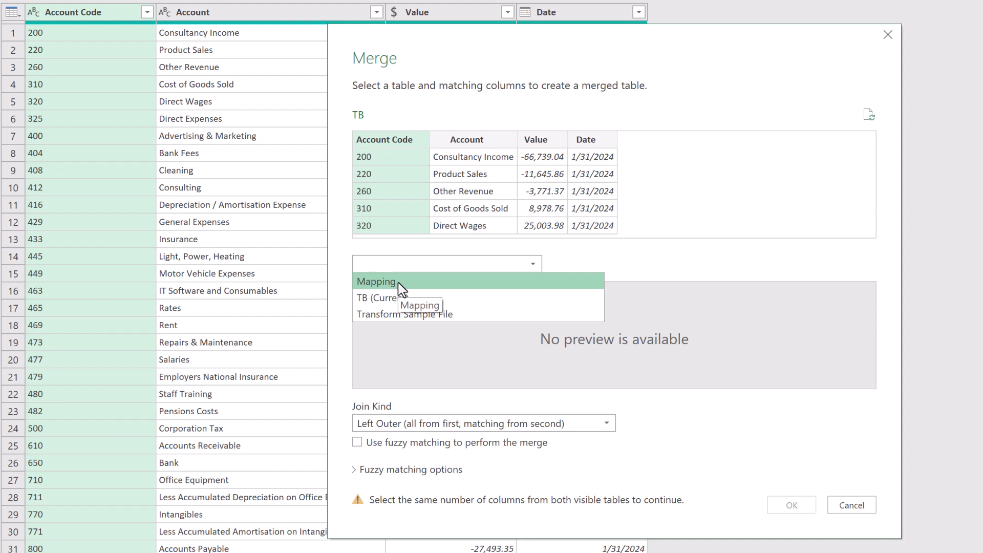
left_click(399, 283)
left_click(403, 291)
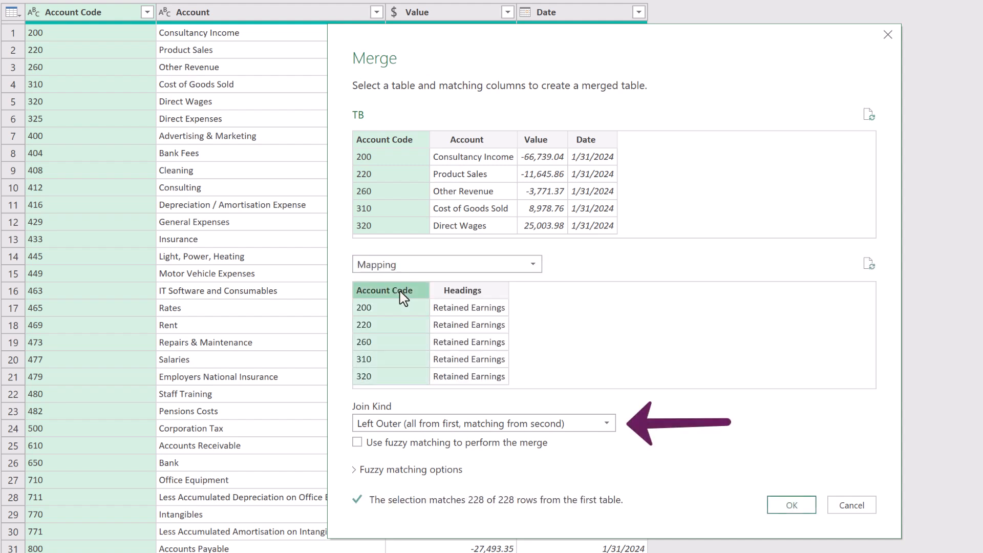
left_click(788, 505)
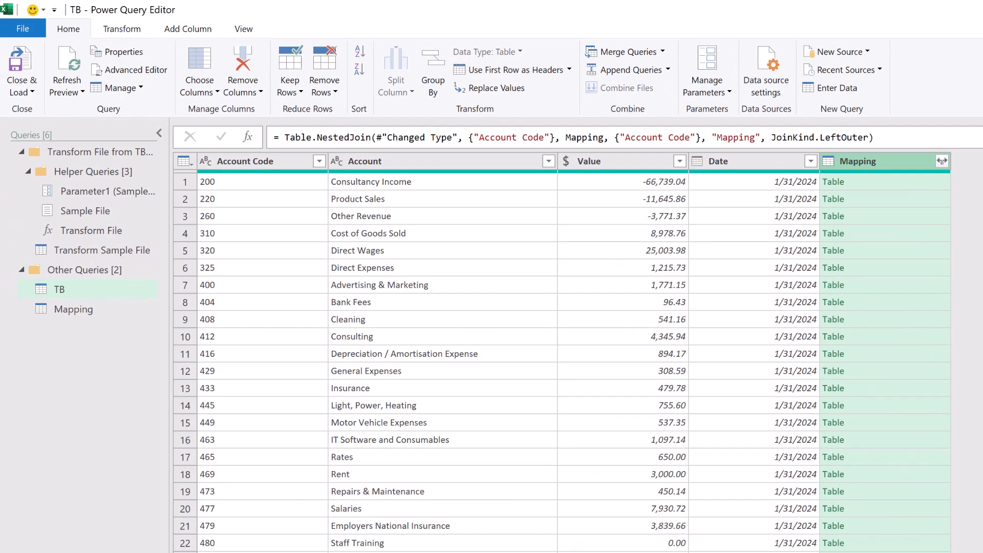
Step: Expand the merged Mapping column to only Headings, without the original column name as prefix
left_click(942, 161)
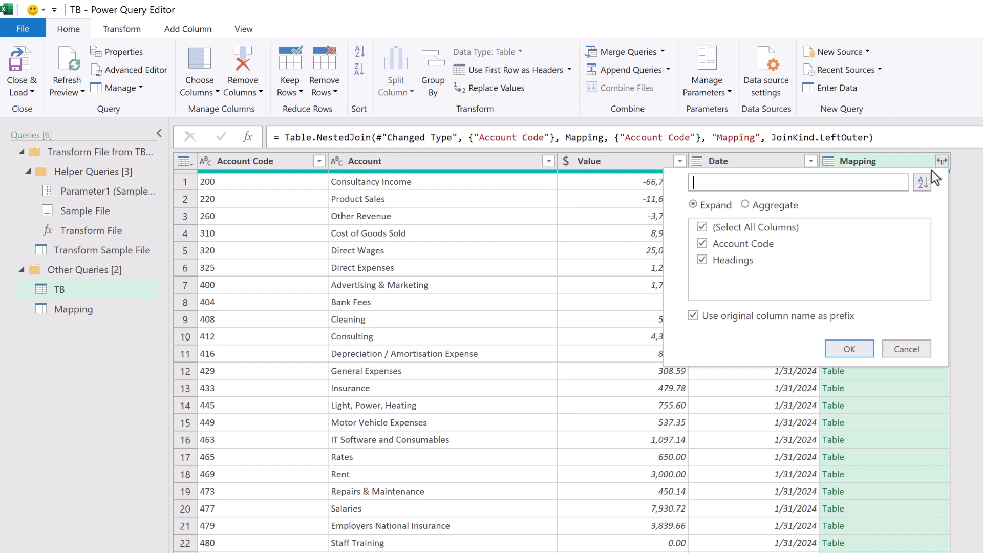
left_click(703, 228)
left_click(703, 260)
left_click(694, 316)
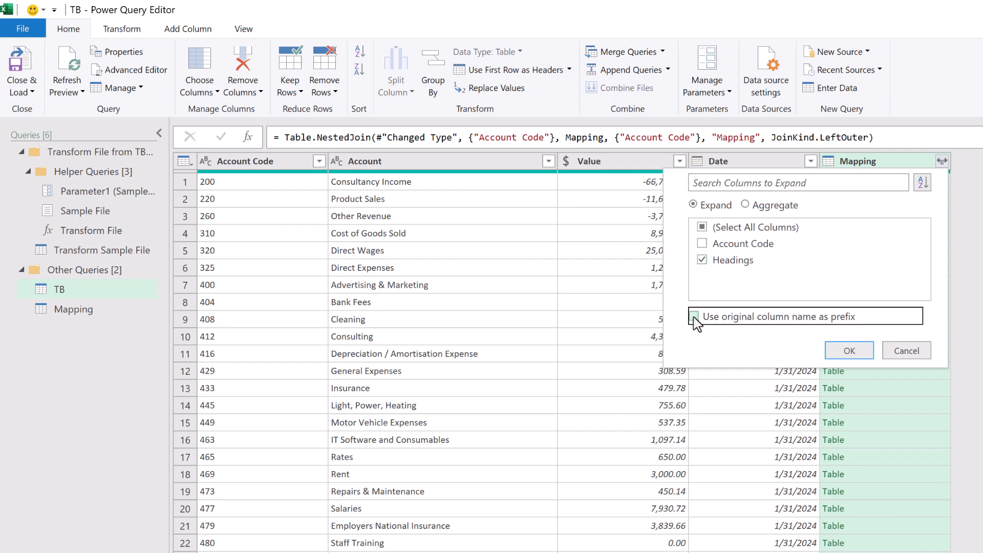
left_click(850, 352)
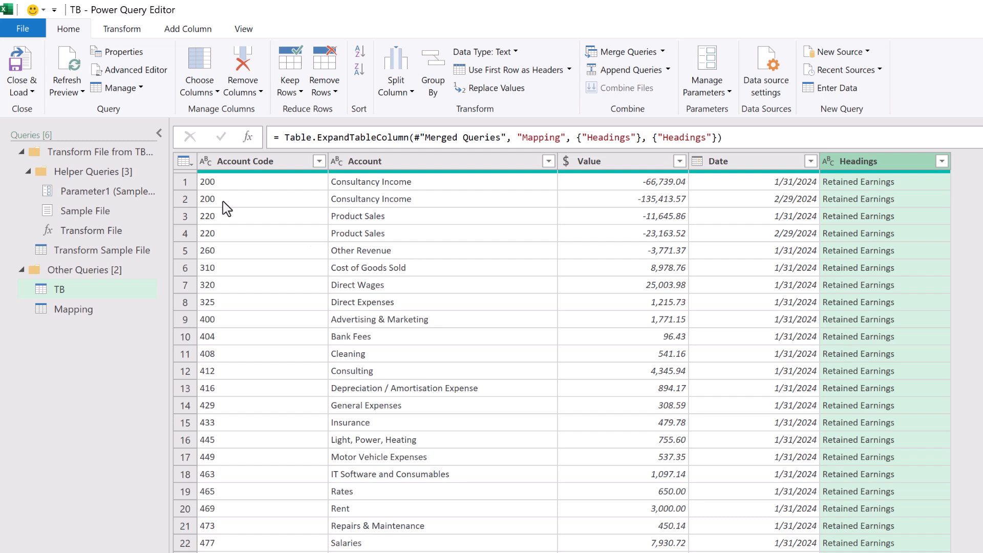
Step: Close the query editor and load the new Mapping query as Only Create Connection
left_click(26, 92)
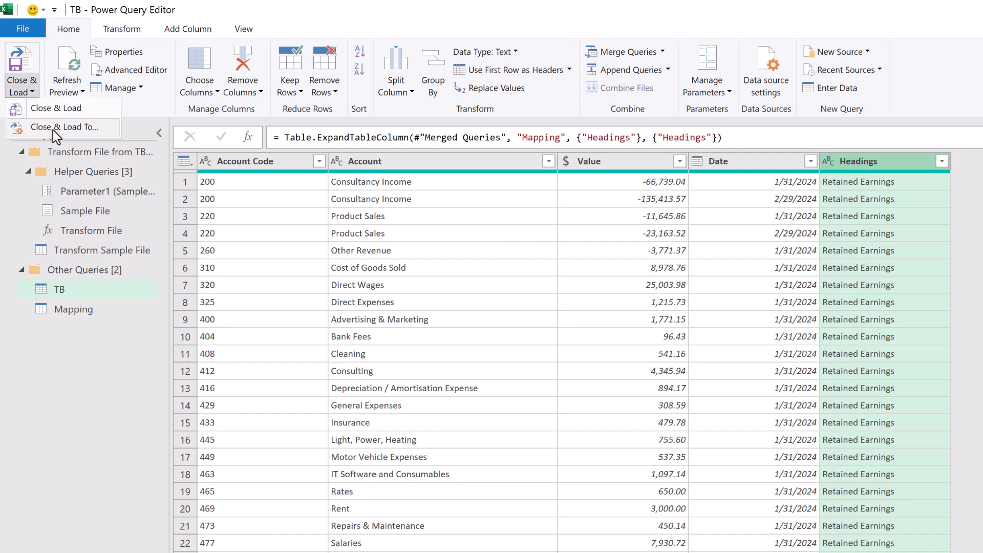
left_click(53, 128)
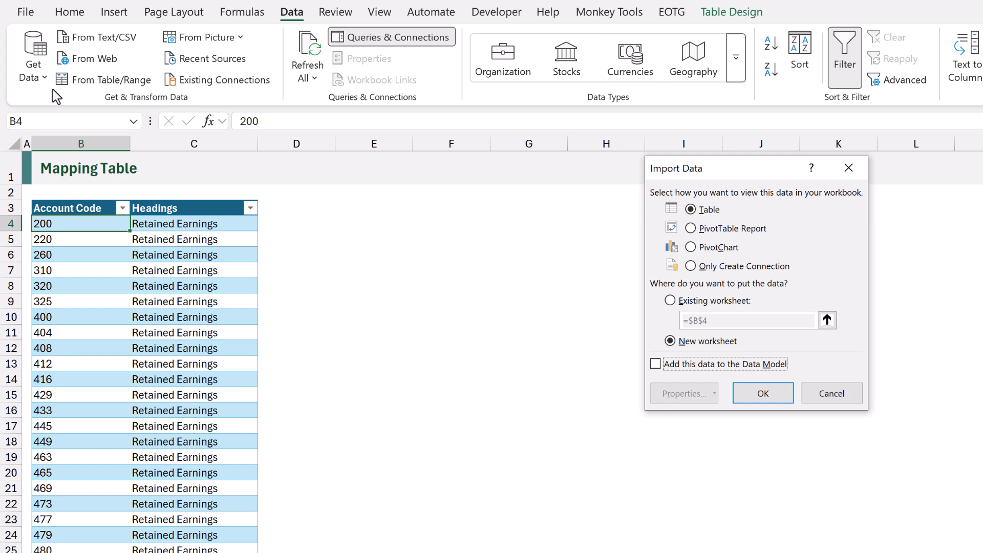
left_click(706, 267)
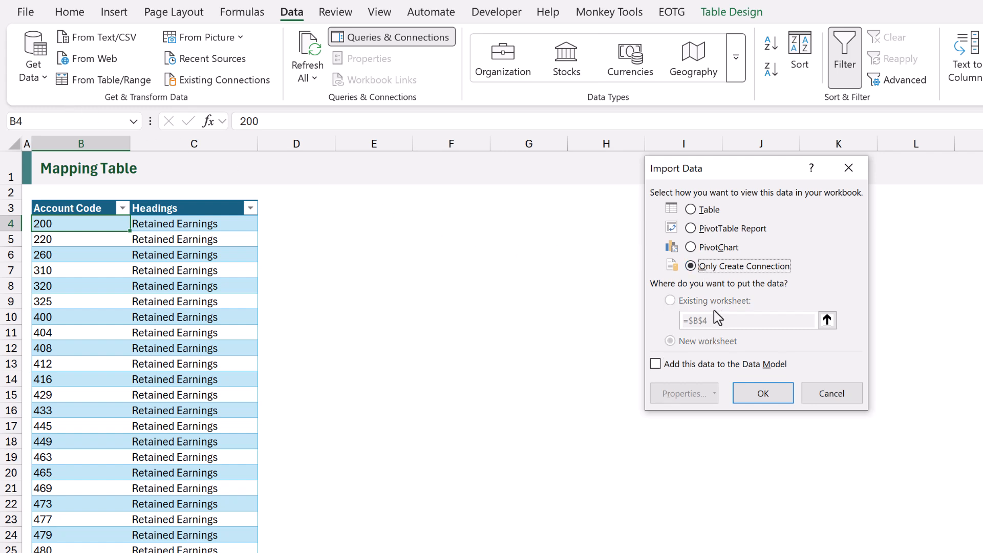
left_click(754, 398)
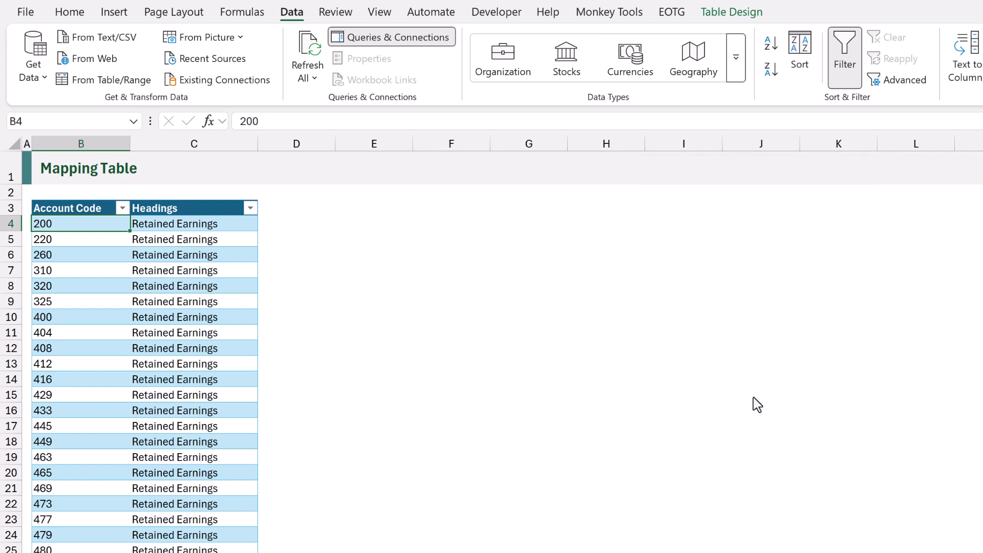
Step: In cell C6 of the Report sheet, start a SUMIFS that sums TB[Value] where TB[Headings] matches the heading in B6
key("ctrl+Page_Up")
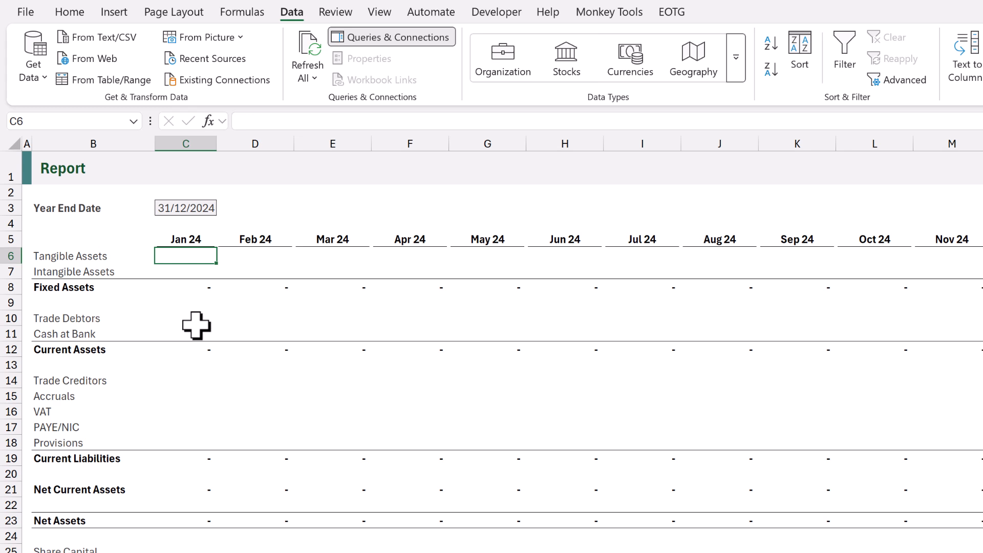
type("=SUMIFS(")
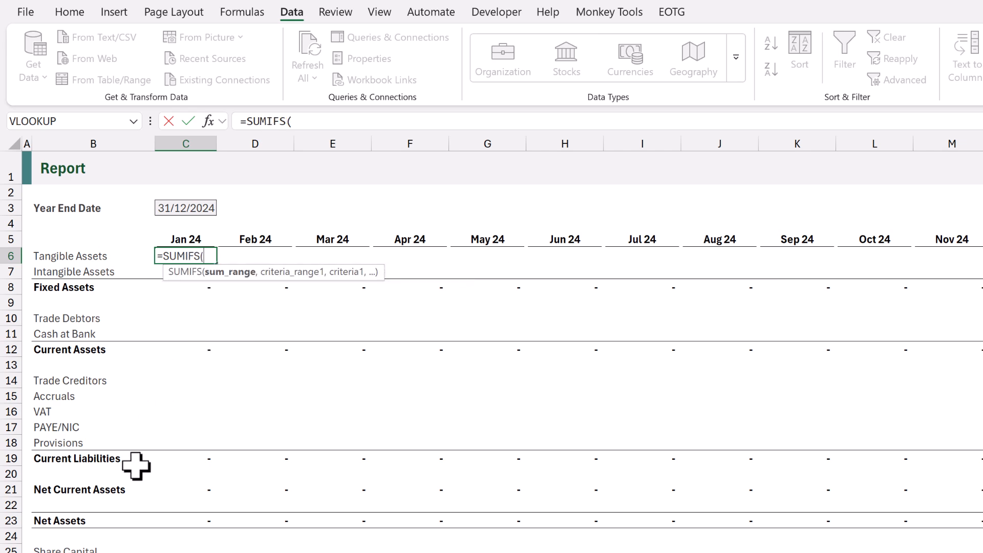
left_click(246, 552)
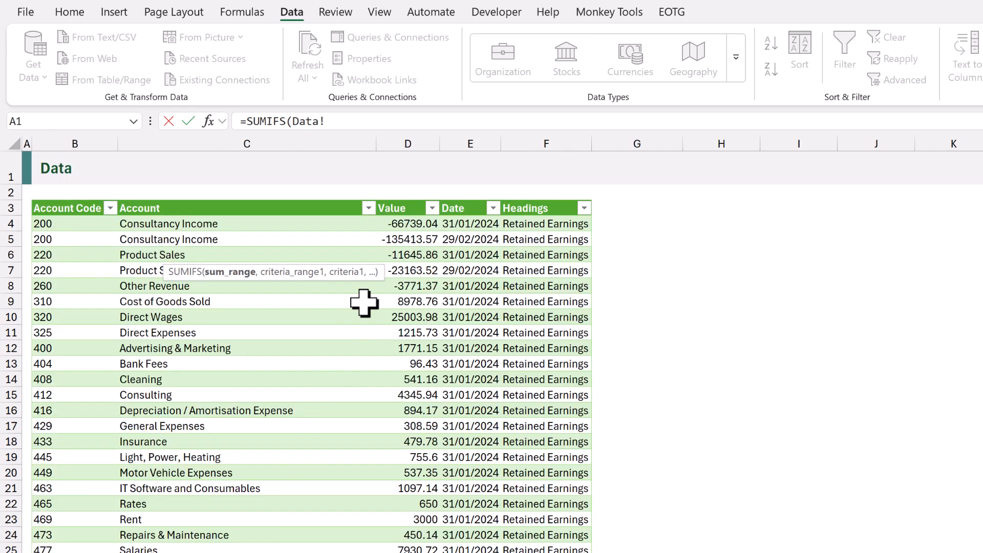
left_click(407, 202)
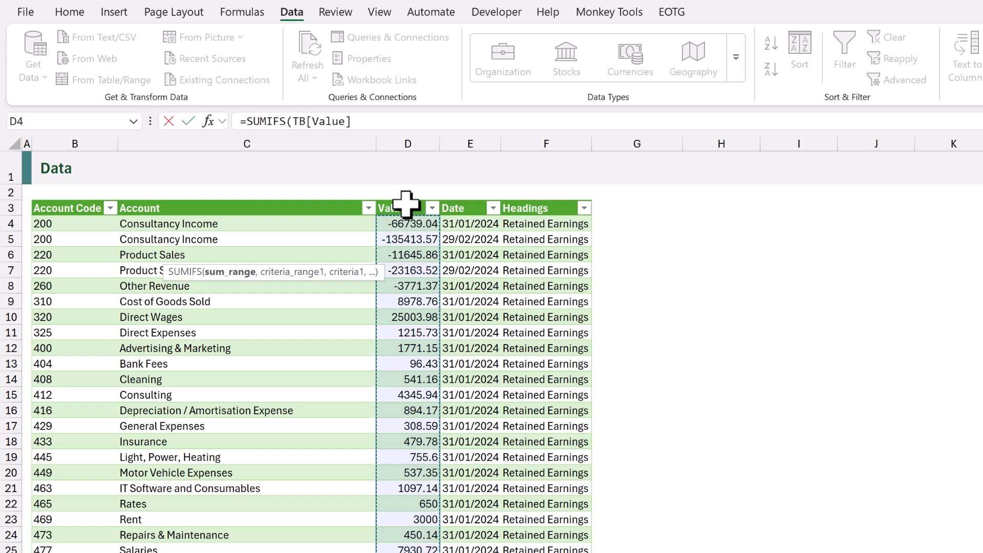
type(",")
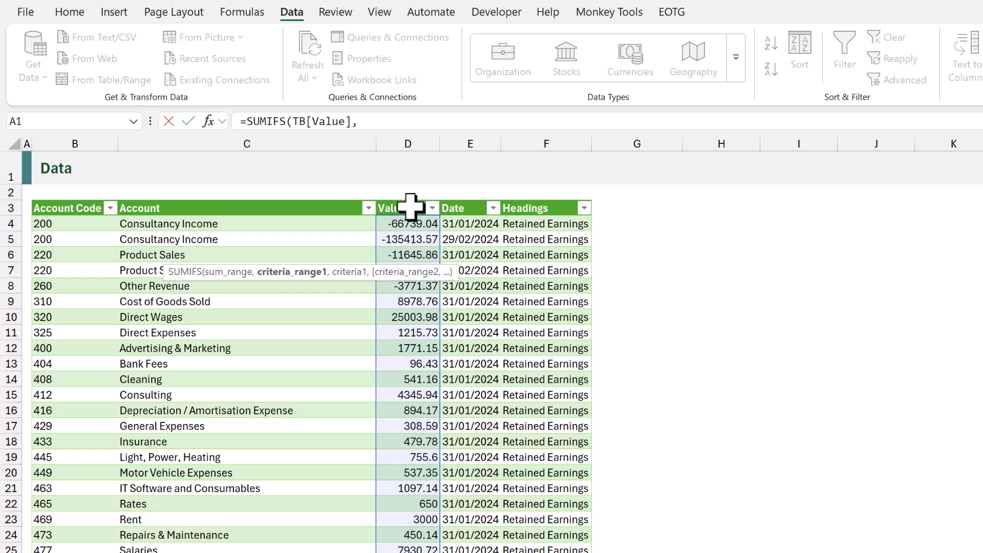
left_click(527, 203)
type(",")
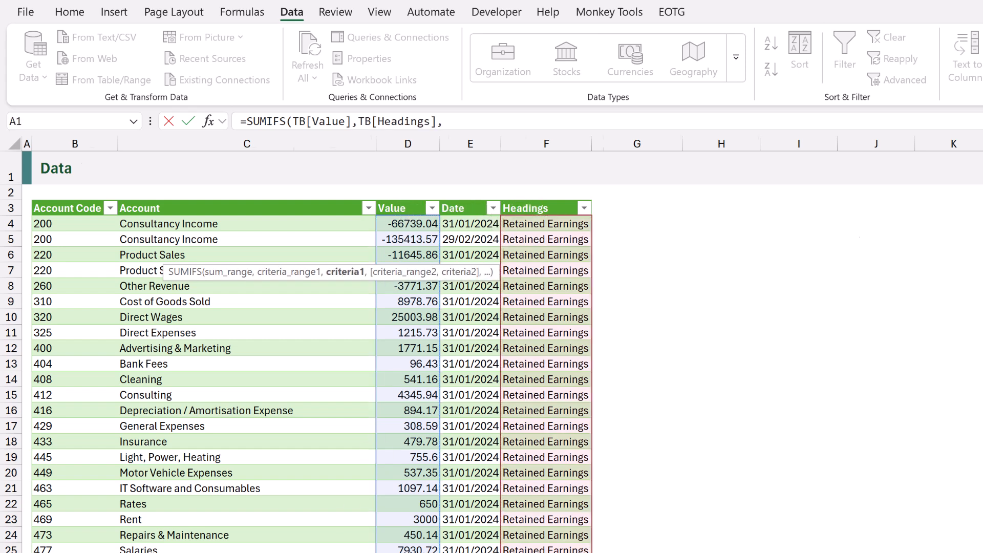
left_click(179, 552)
left_click(73, 257)
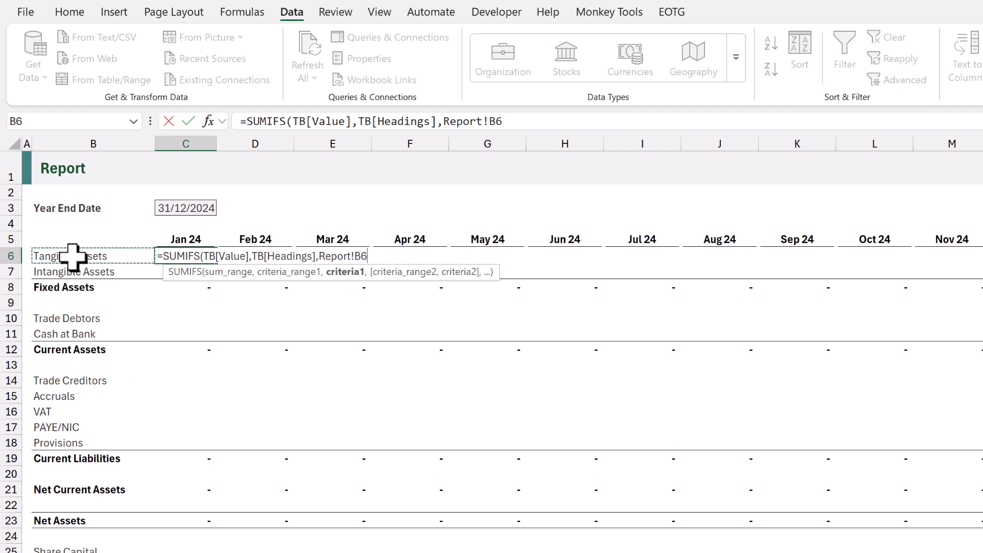
type(",")
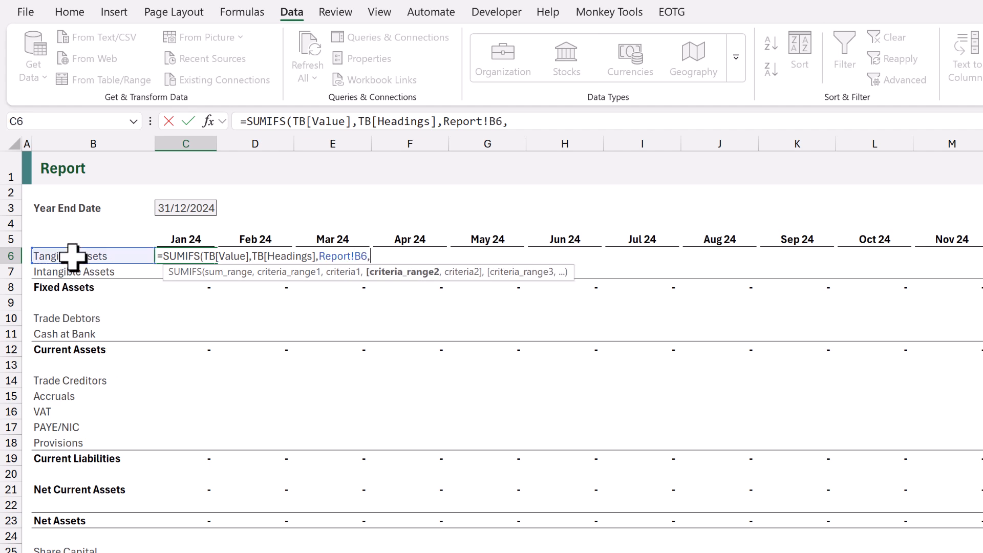
Step: Add TB[Date] matched against the month in C5 as the second SUMIFS condition and enter the formula
left_click(138, 552)
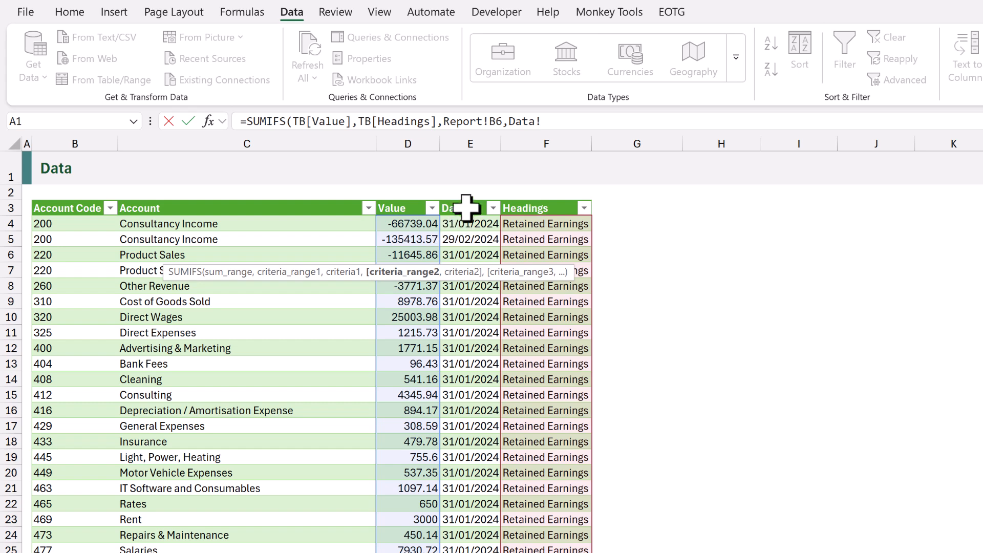
left_click(468, 201)
type(",")
key("ctrl+Page_Up")
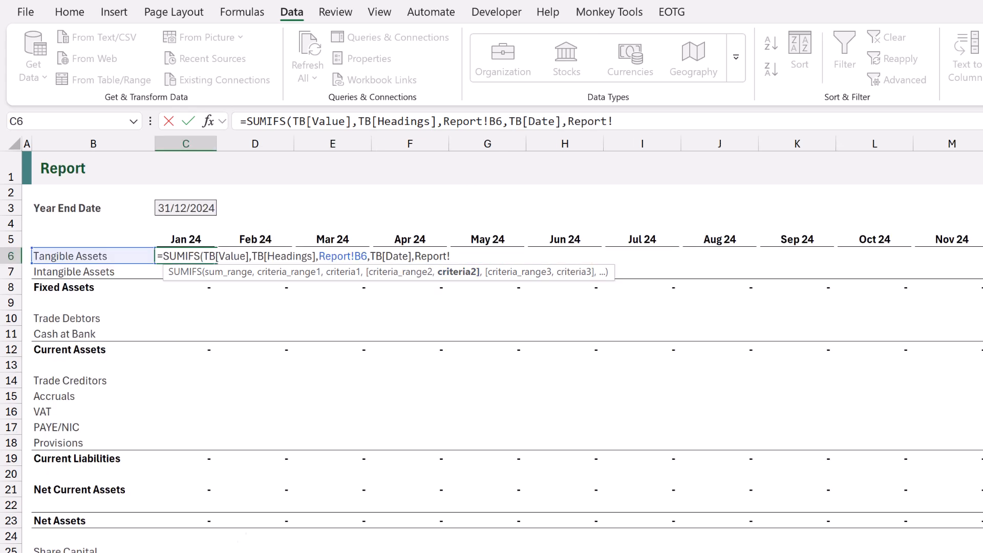
left_click(188, 240)
type(")")
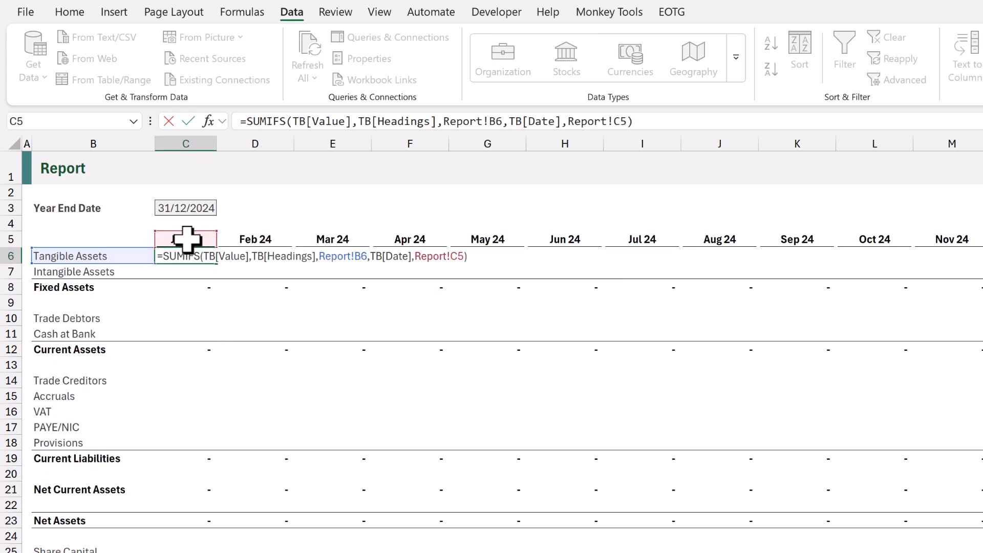
key("ctrl+Return")
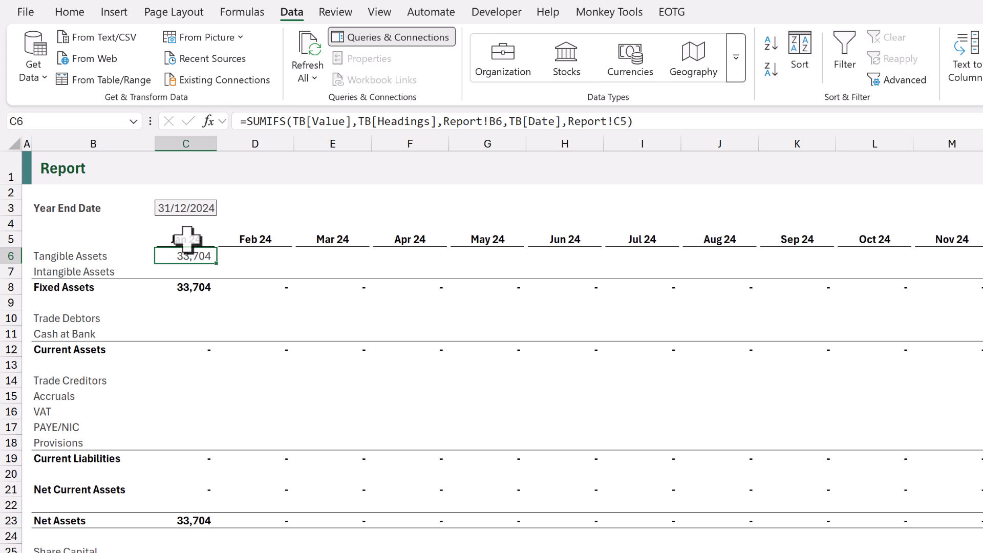
Step: Lock the formula's sum range in C6 by rewriting it as TB[[Value]:[Value]]
left_click(306, 123)
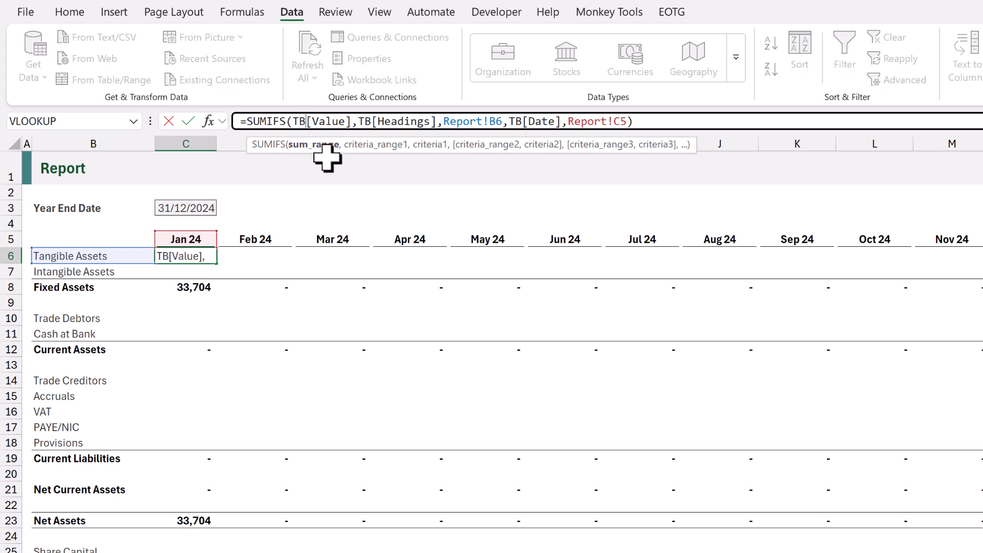
type("[Value]")
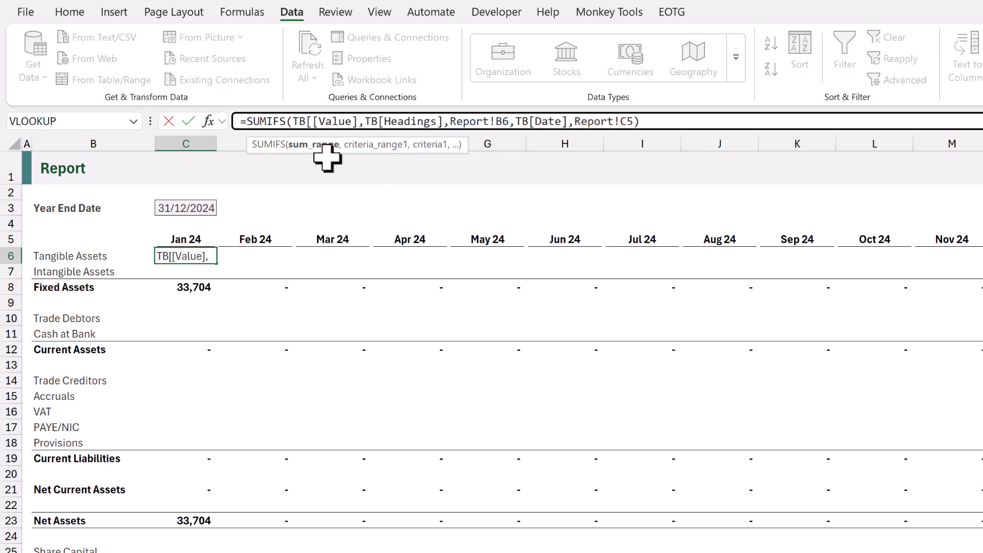
type(":[Value]")
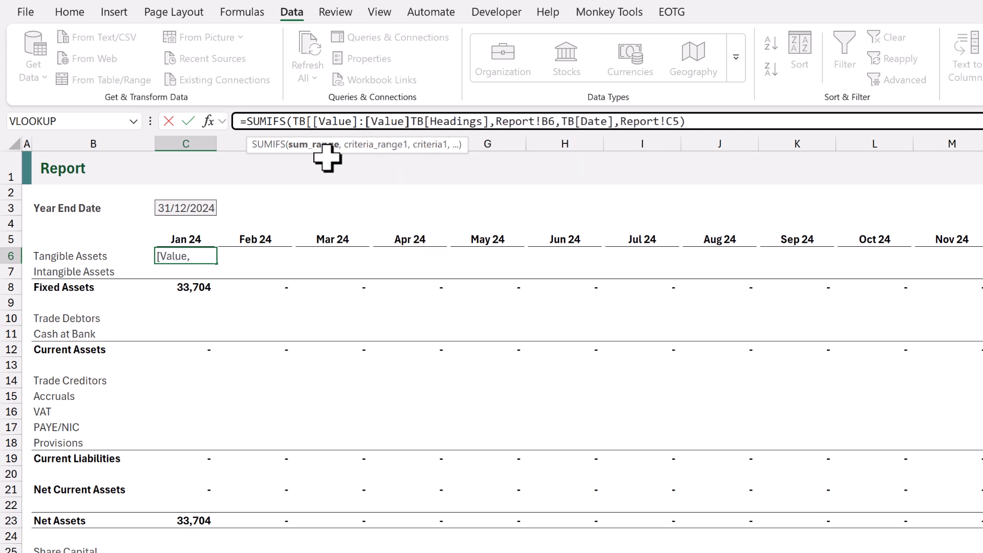
type("]")
Step: Lock the first criteria range in the C6 formula as TB[[Headings]:[Headings]]
key("Right")
key("Right")
key("Right")
key("Right")
key("Right")
key("Right")
key("Right")
key("Right")
key("Right")
key("Right")
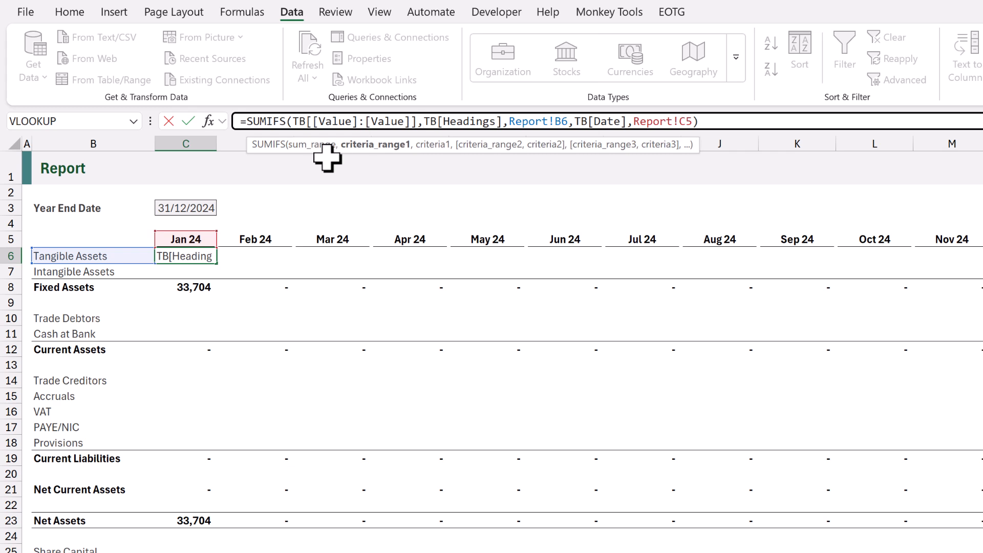
type("[")
key("Right")
key("Right")
key("Right")
key("Right")
key("Right")
key("Right")
key("Right")
key("Right")
key("Right")
type(":[Headings]]")
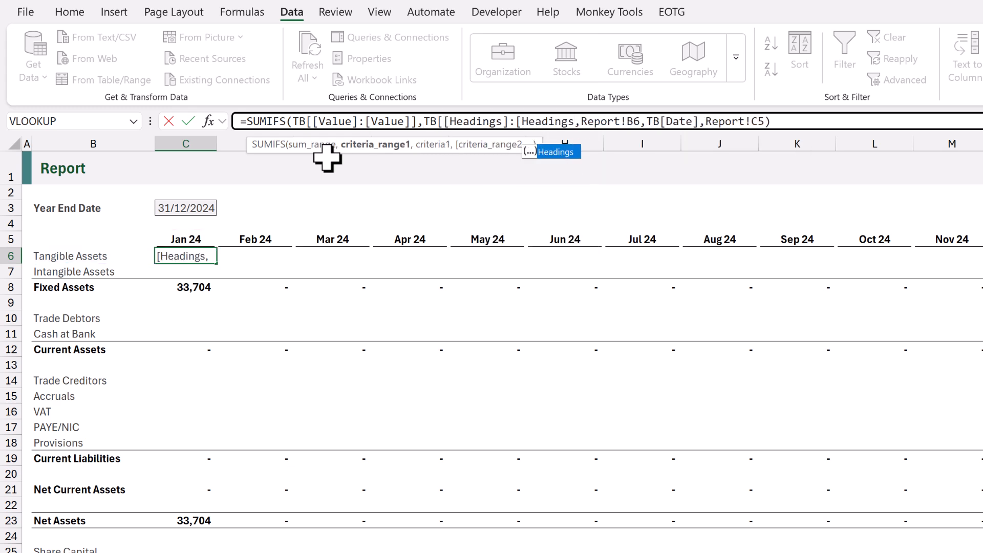
Step: Replace the Report!B6 criterion with $B6, removing the sheet name and fixing the column
key("Right")
key("shift+Right")
key("shift+Right")
key("shift+Right")
key("shift+Right")
key("shift+Right")
key("shift+Right")
key("Delete")
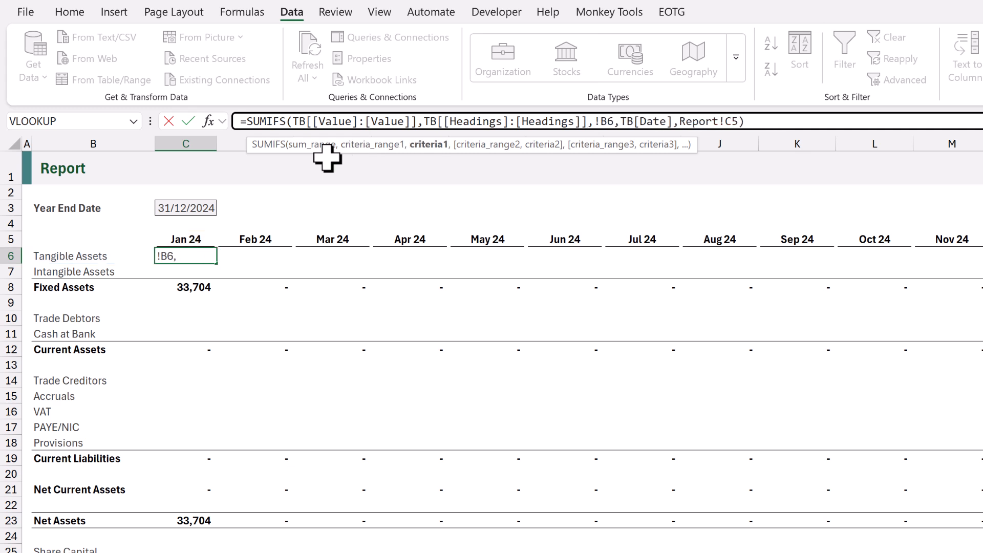
key("Delete")
type("$")
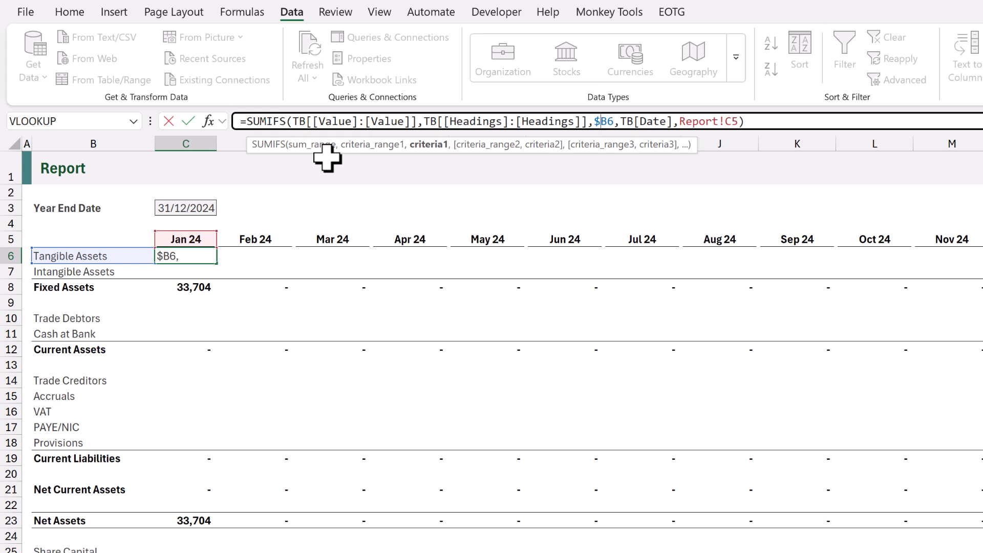
Step: Lock the second criteria range in the C6 formula as TB[[Date]:[Date]]
key("Right")
key("Right")
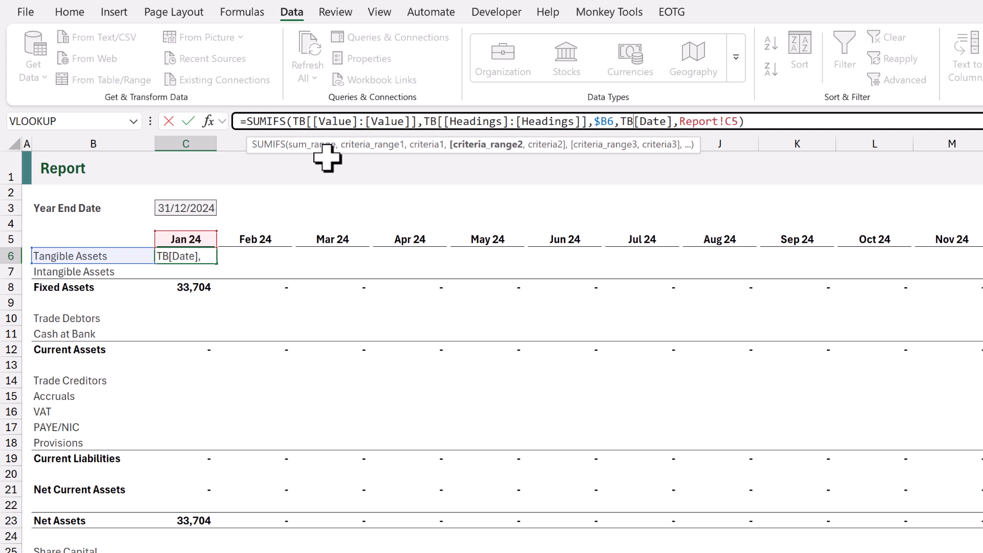
type("[")
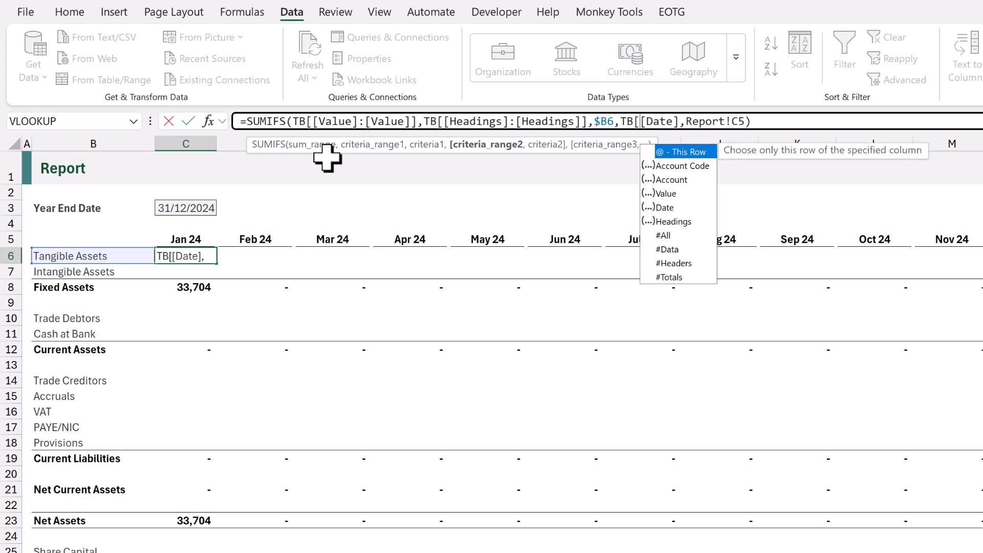
key("Right")
key("Right")
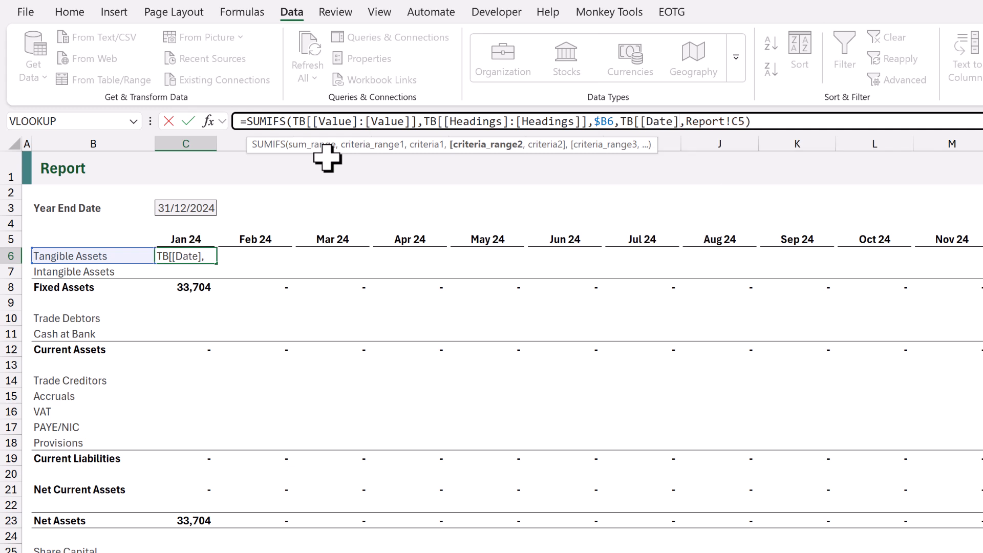
type(":[Date")
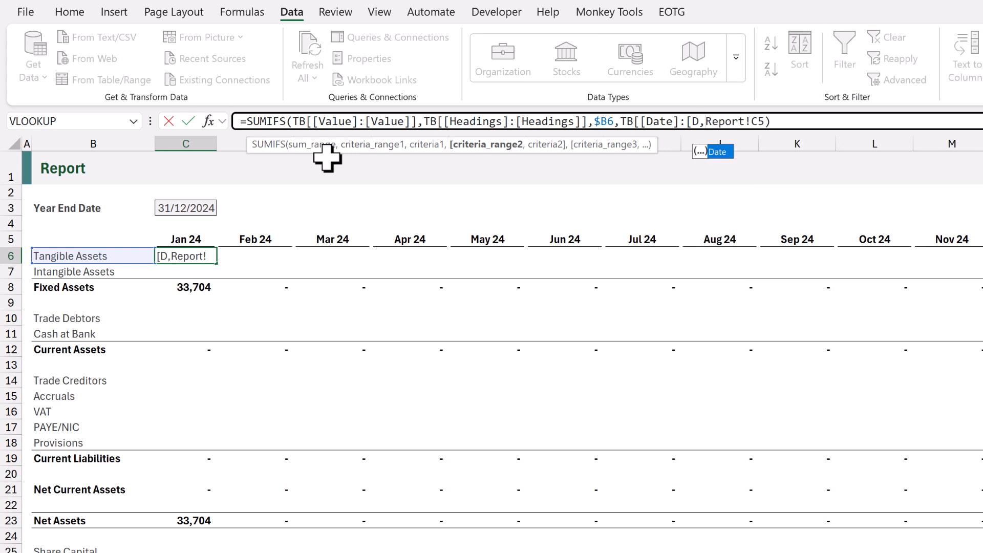
type("]]")
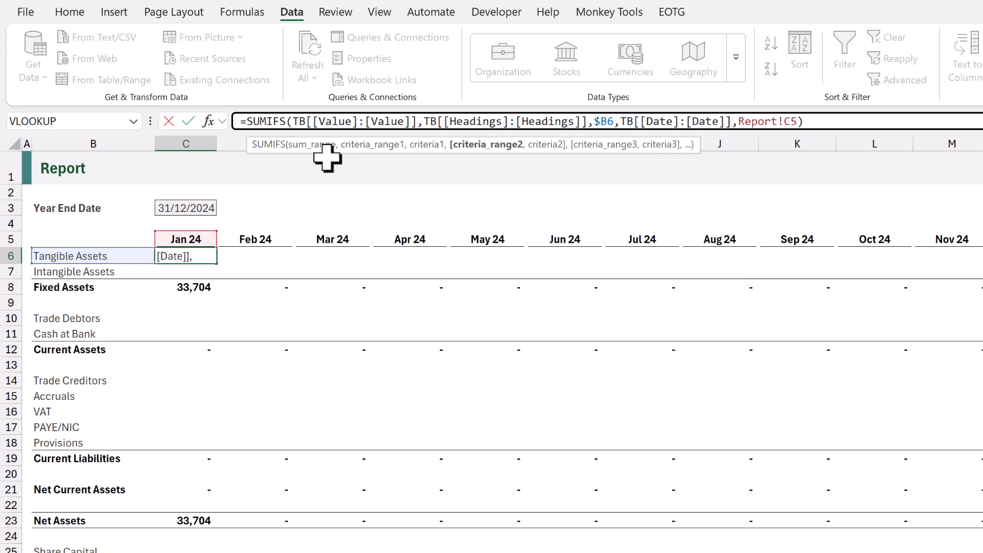
Step: Change the date criterion from a sheet-qualified reference to C$5 and enter the revised formula
key("Right")
key("Delete")
key("Delete")
key("Delete")
key("Delete")
key("Delete")
key("Delete")
key("Delete")
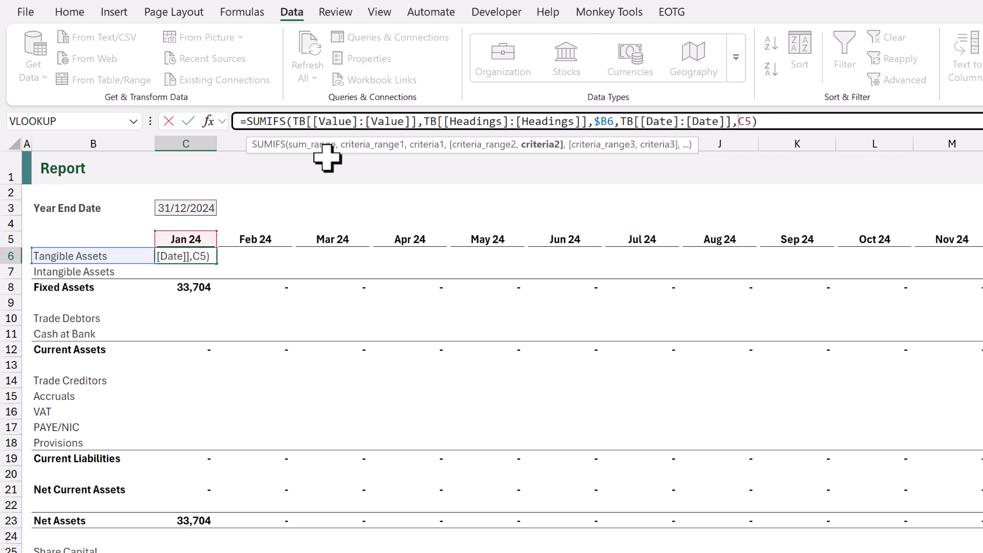
type("$")
key("ctrl+Return")
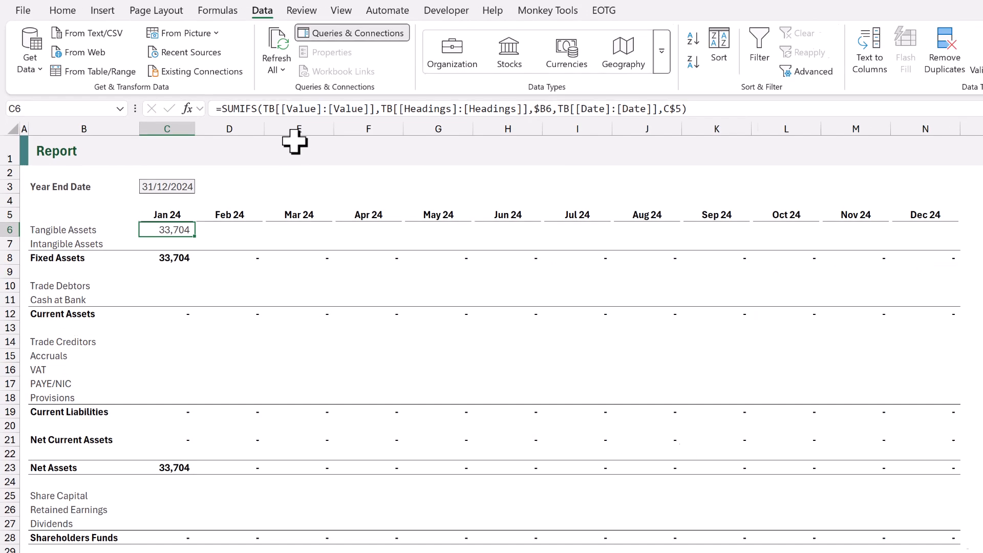
Step: Fill the Tangible Assets formula across to Dec 24 and copy that row into the Intangible Assets row
left_click_drag(230, 234, 920, 234)
key("ctrl+c")
key("Down")
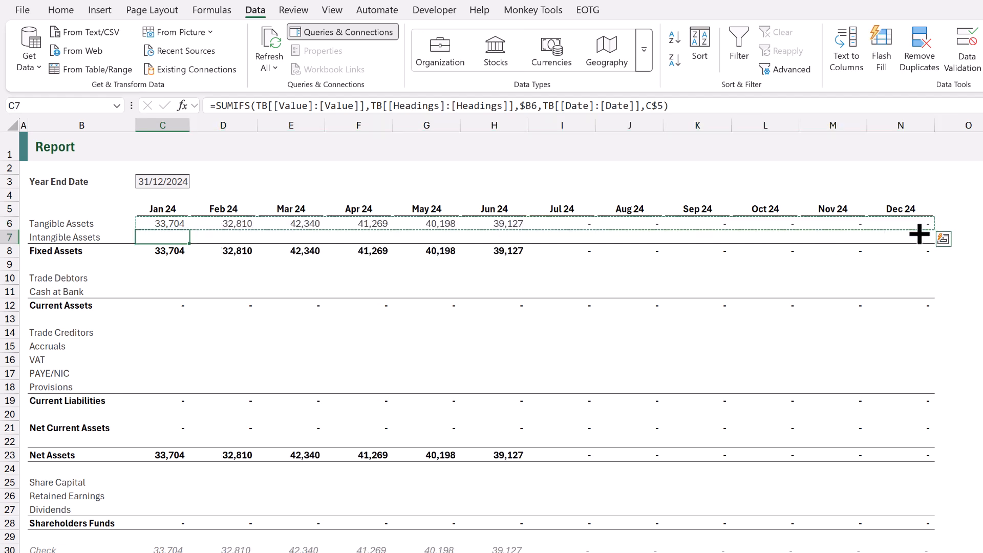
key("ctrl+v")
Step: Paste the copied formulas into C10:N11, C14:N18 and C25:N27 to fill the remaining balance sheet lines
left_click_drag(176, 279, 922, 293)
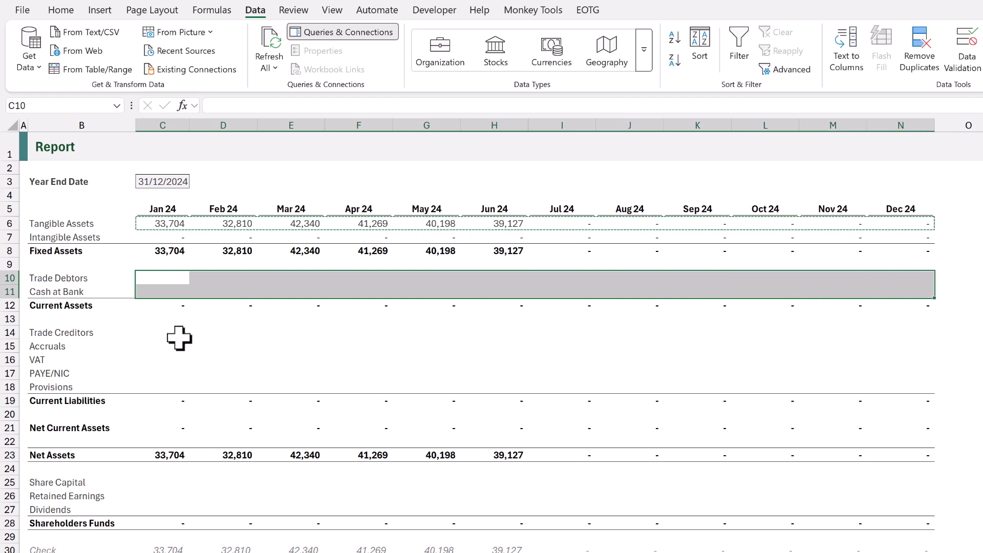
left_click_drag(154, 331, 889, 391)
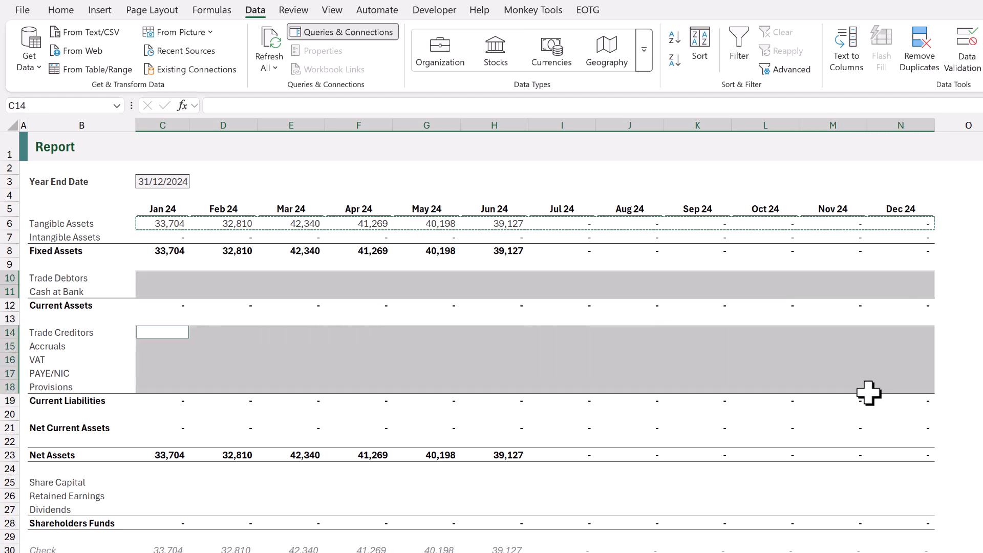
key("ctrl+v")
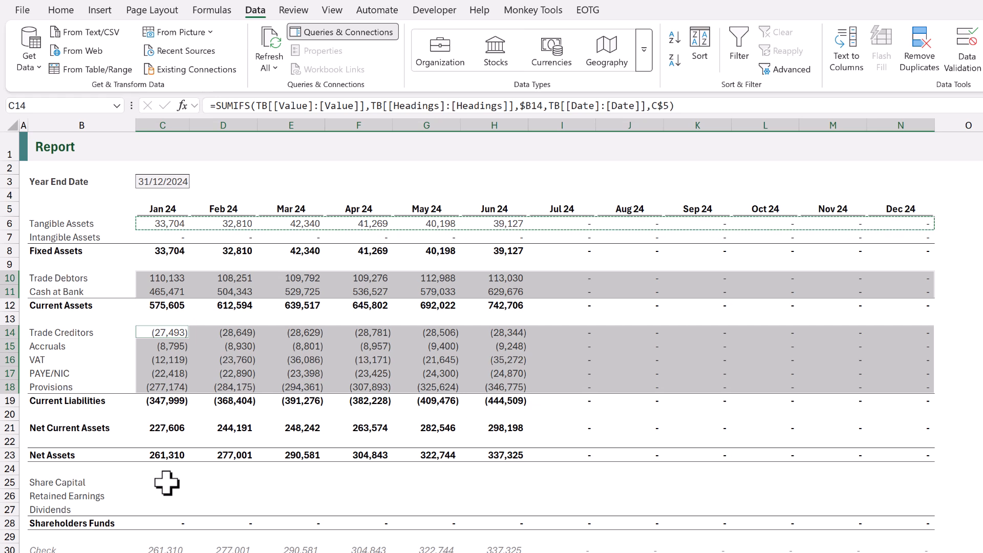
left_click_drag(167, 483, 928, 511)
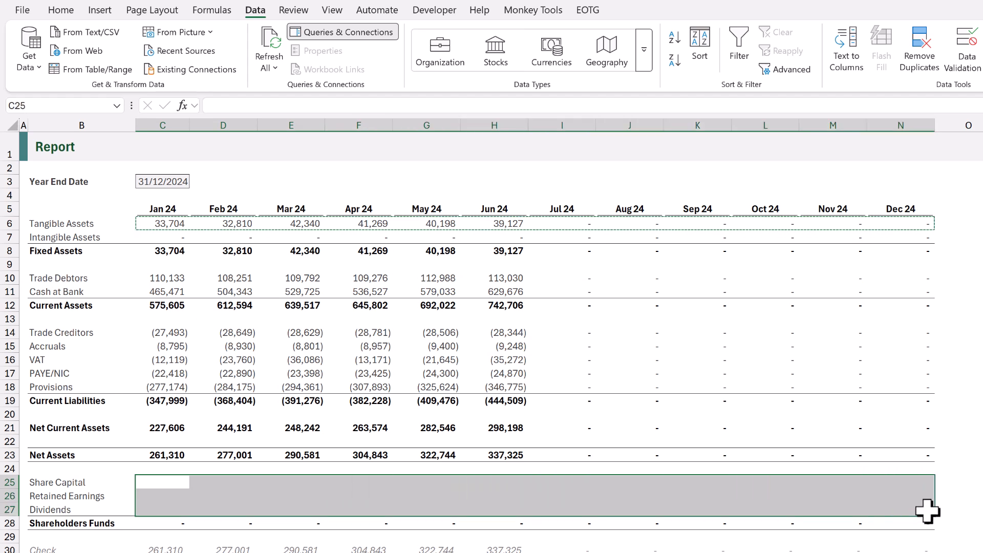
key("ctrl+v")
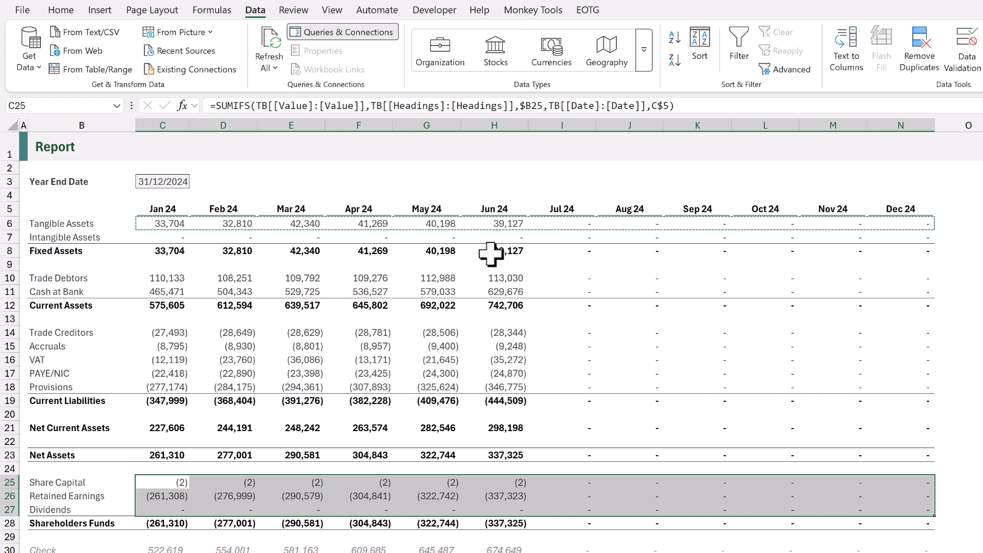
Step: Reverse the sign of the SUMIFS in C25:N27 by adding a leading minus to all selected cells
left_click(215, 104)
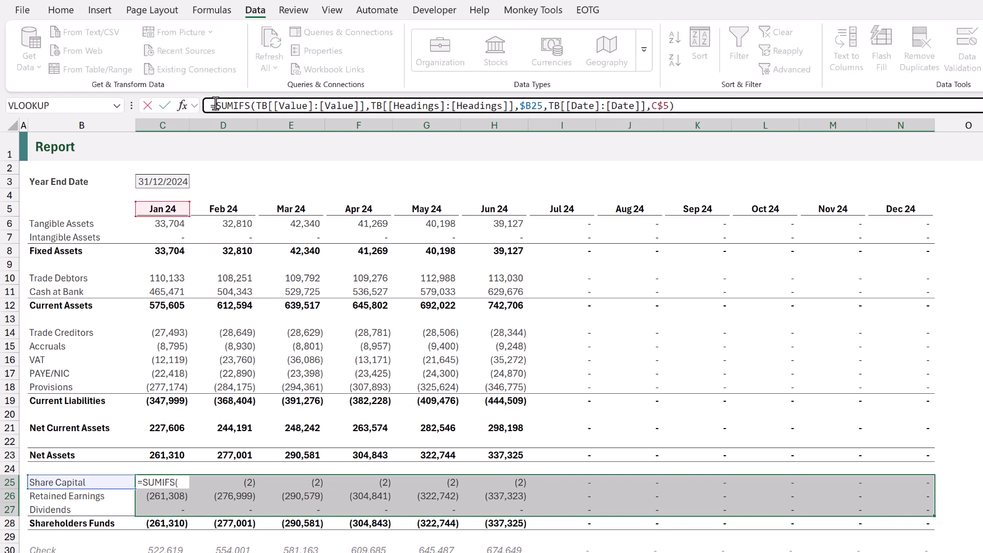
type("-")
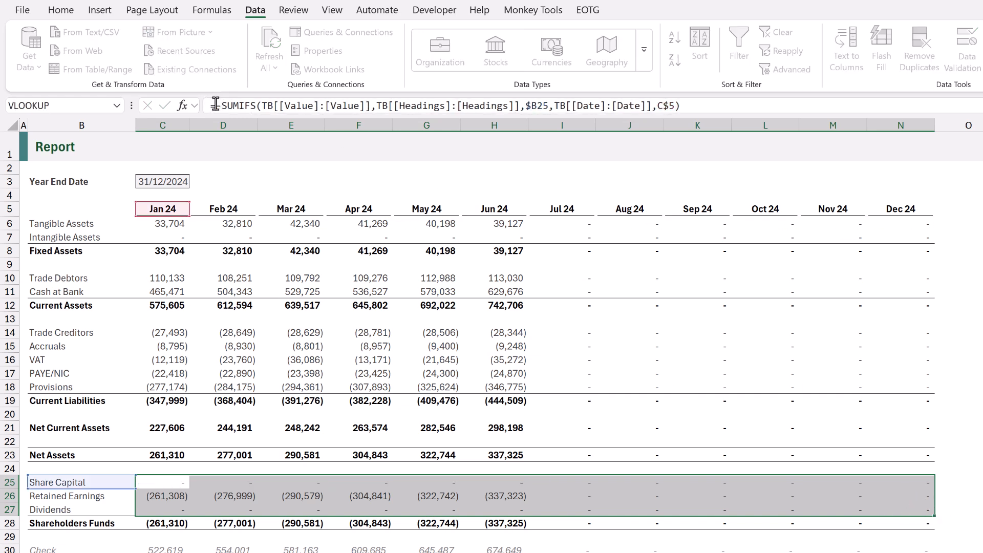
key("ctrl+Return")
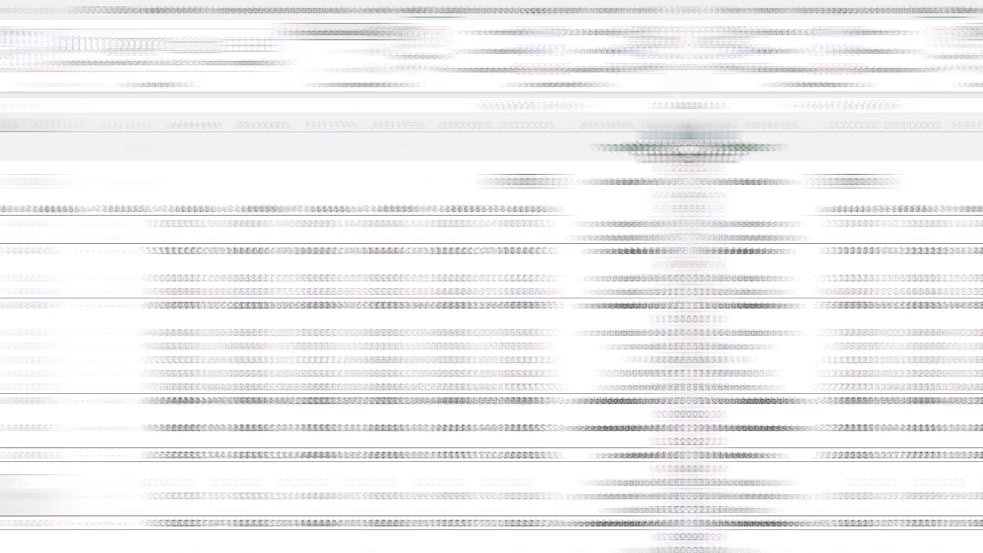
Step: In File Explorer, paste P07 2024 Trial Balance.xlsx into the Trial Balances folder, and refresh all queries in Excel
left_click(23, 149)
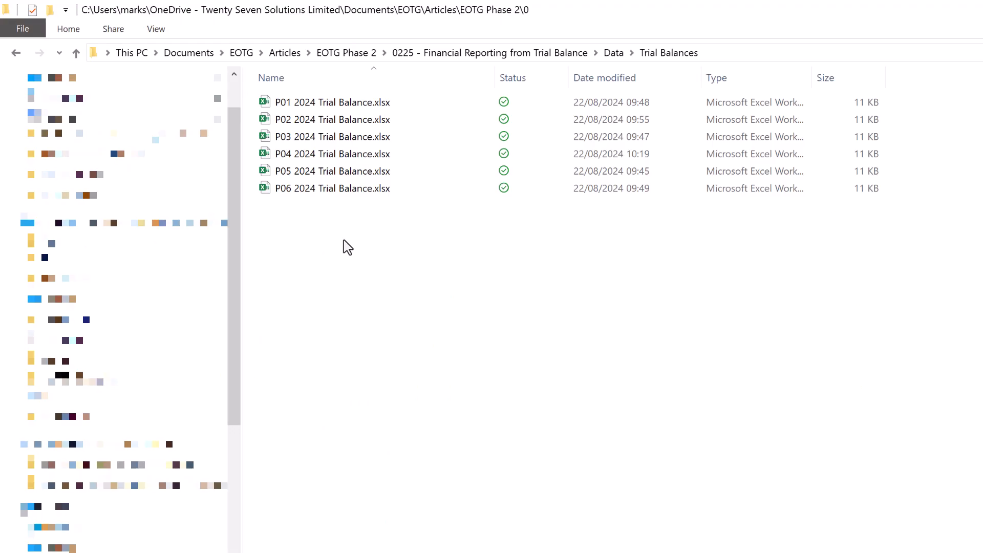
key("ctrl+v")
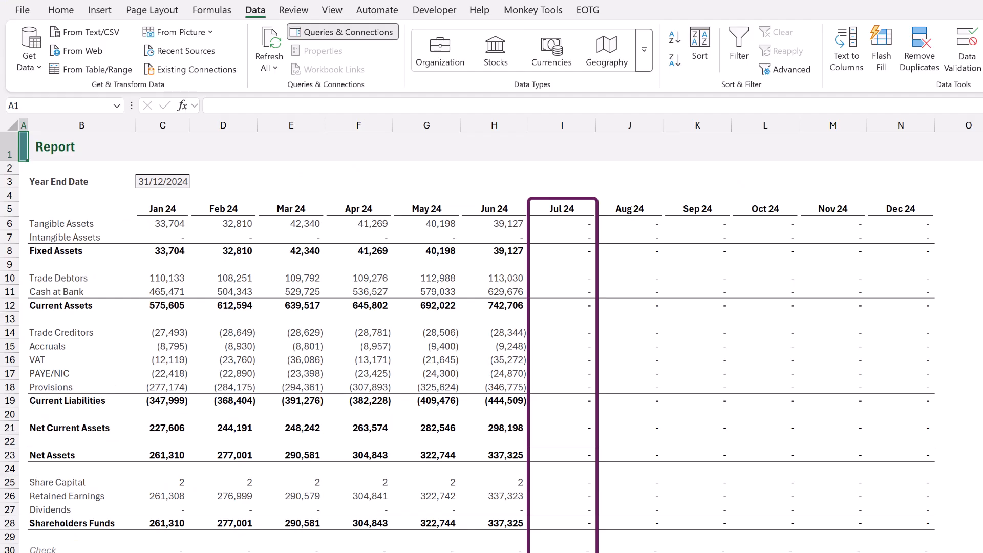
left_click(271, 37)
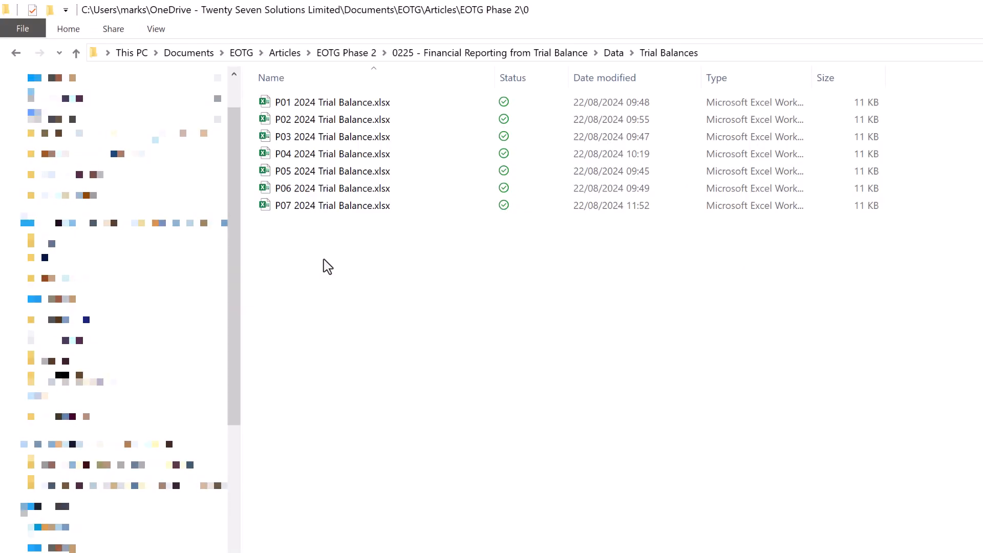
Step: Paste the August trial balance file into the Trial Balances folder and refresh all queries in Excel again
key("ctrl+v")
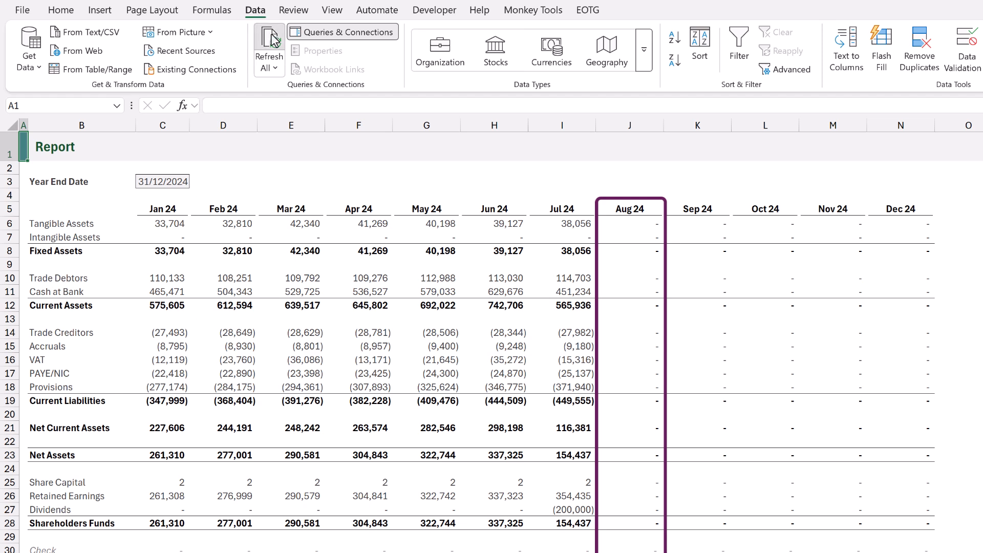
left_click(275, 41)
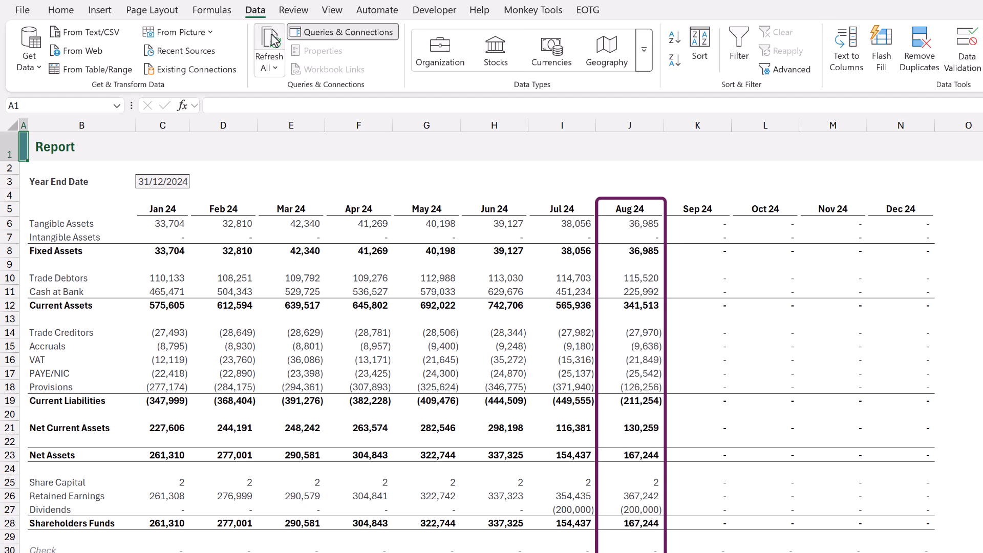